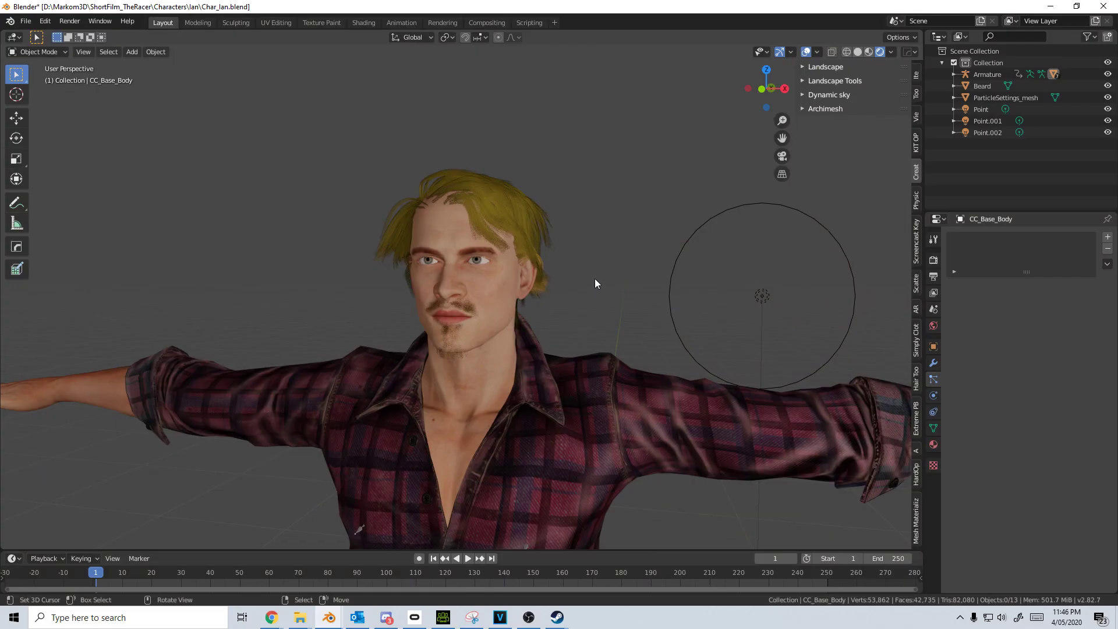
Step: Export only the character's scalp hair mesh as FBX, overwriting Char_Ian_Hair.fbx in the Ian folder
left_click(519, 225)
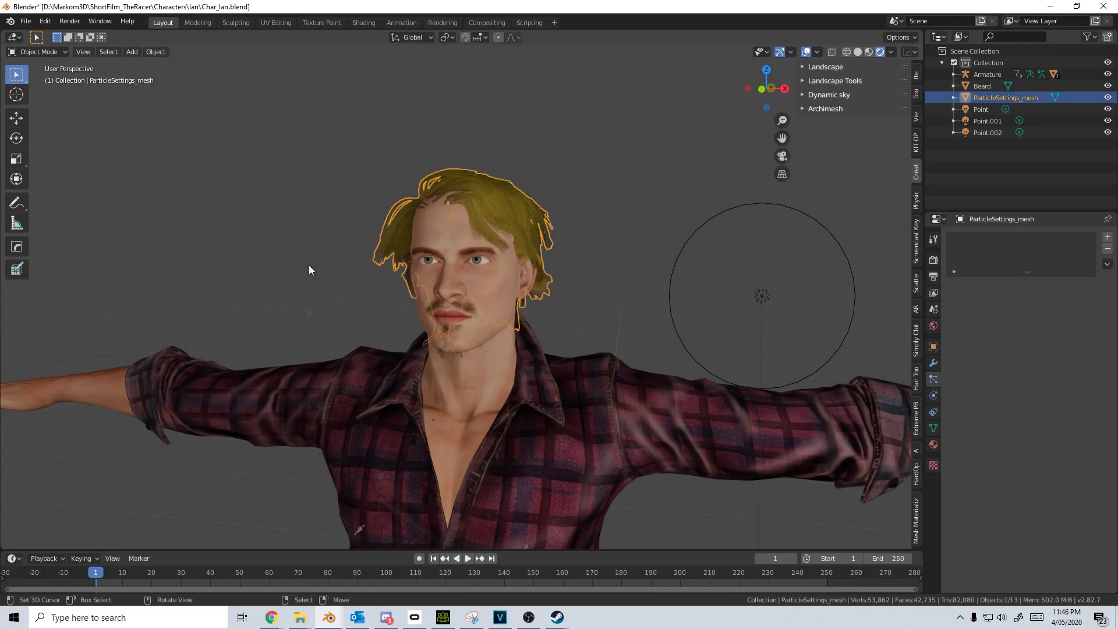
key("alt+Tab")
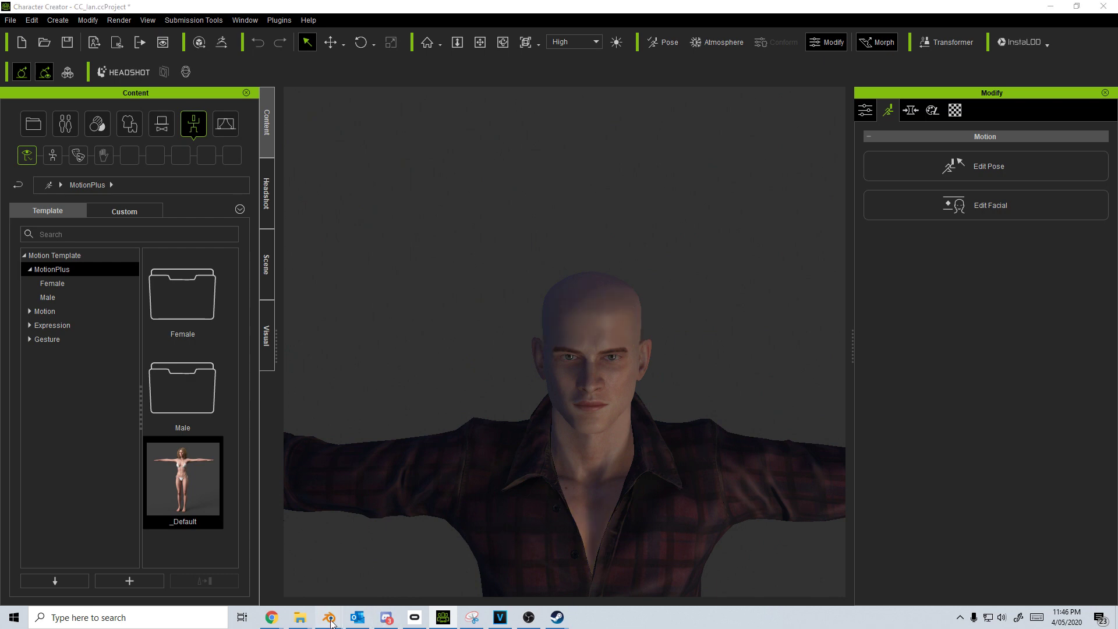
mouse_move(329, 617)
left_click(385, 564)
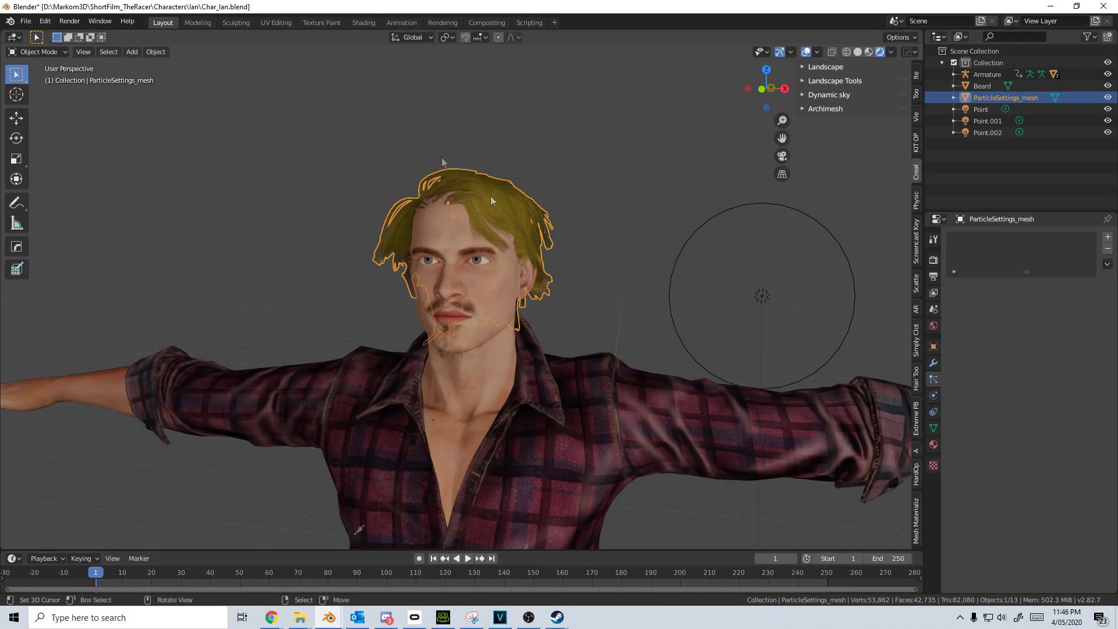
left_click(24, 21)
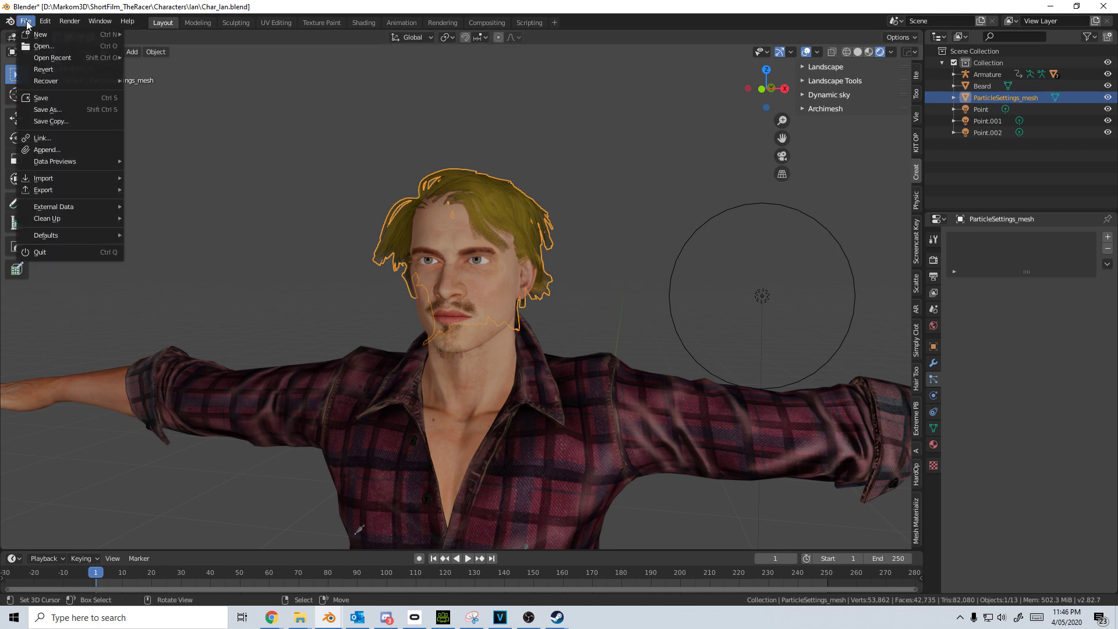
mouse_move(88, 190)
left_click(186, 225)
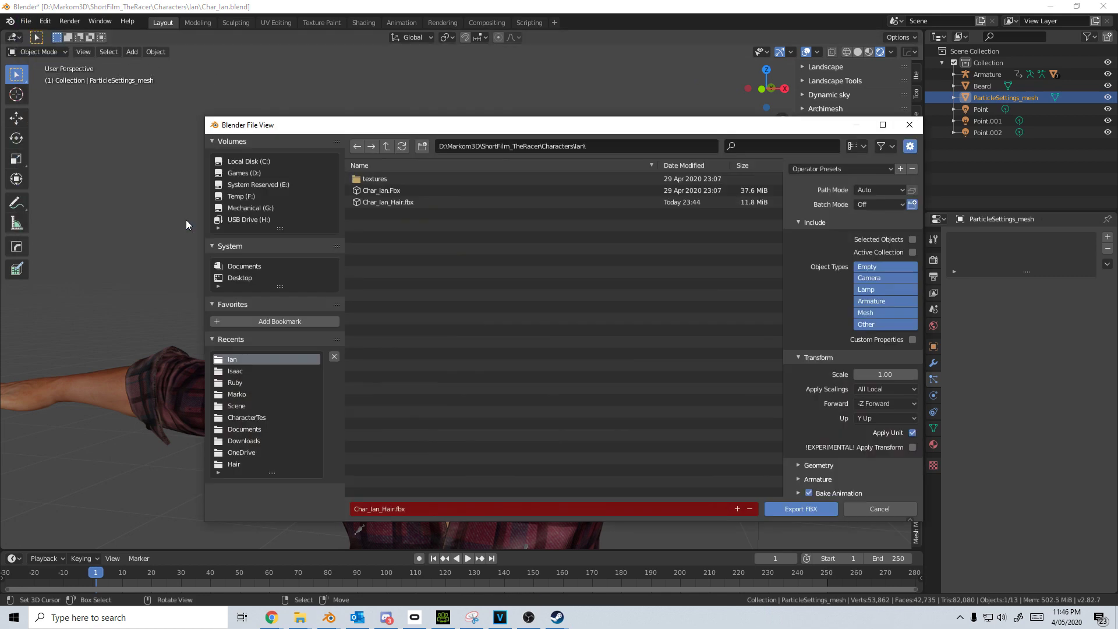
left_click(911, 240)
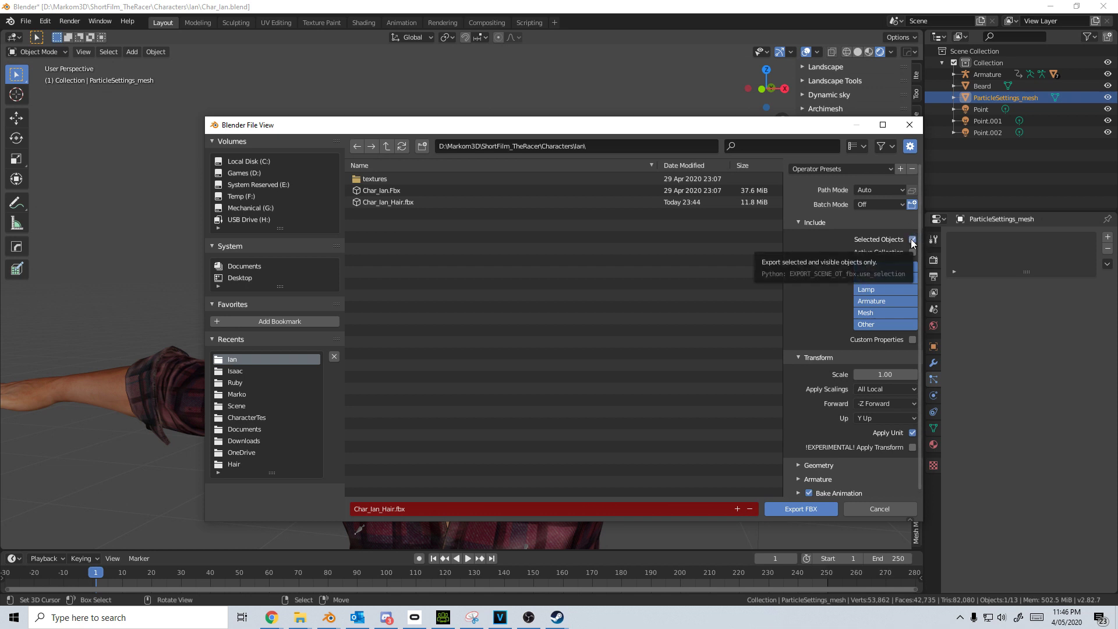
left_click(427, 202)
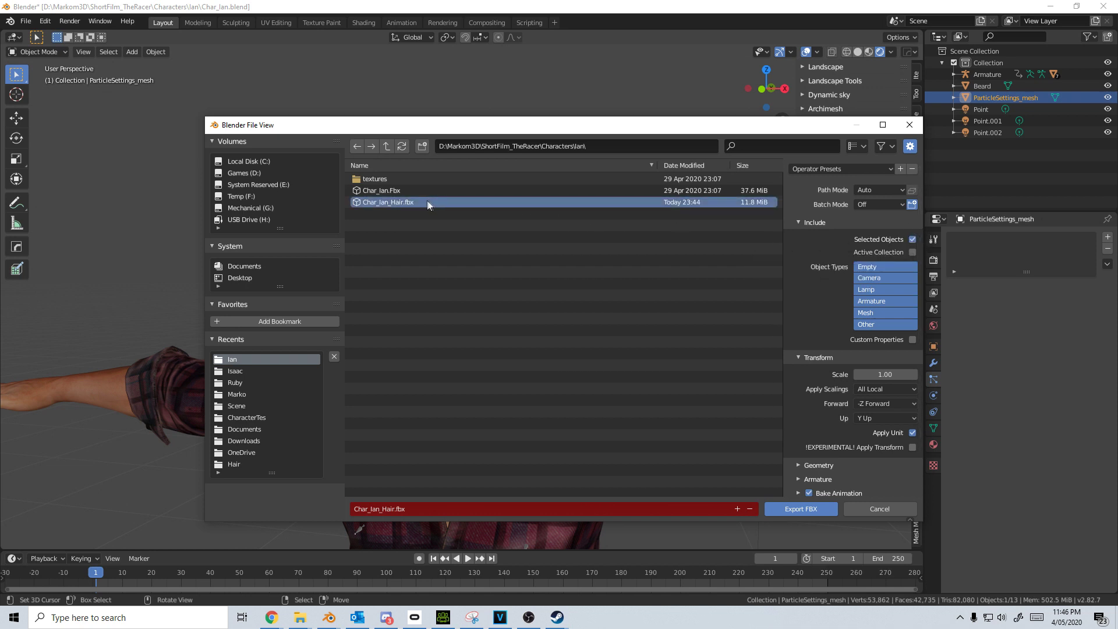
left_click(797, 511)
Step: Switch to Character Creator and import Char_Ian_Hair as an accessory for the character
left_click(443, 617)
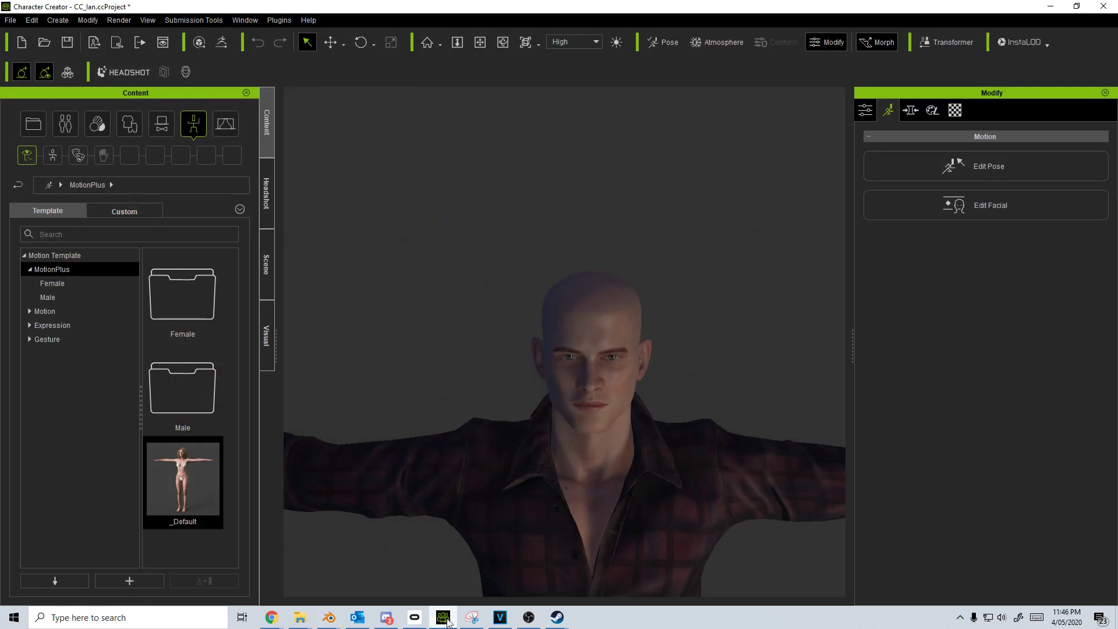
left_click(58, 20)
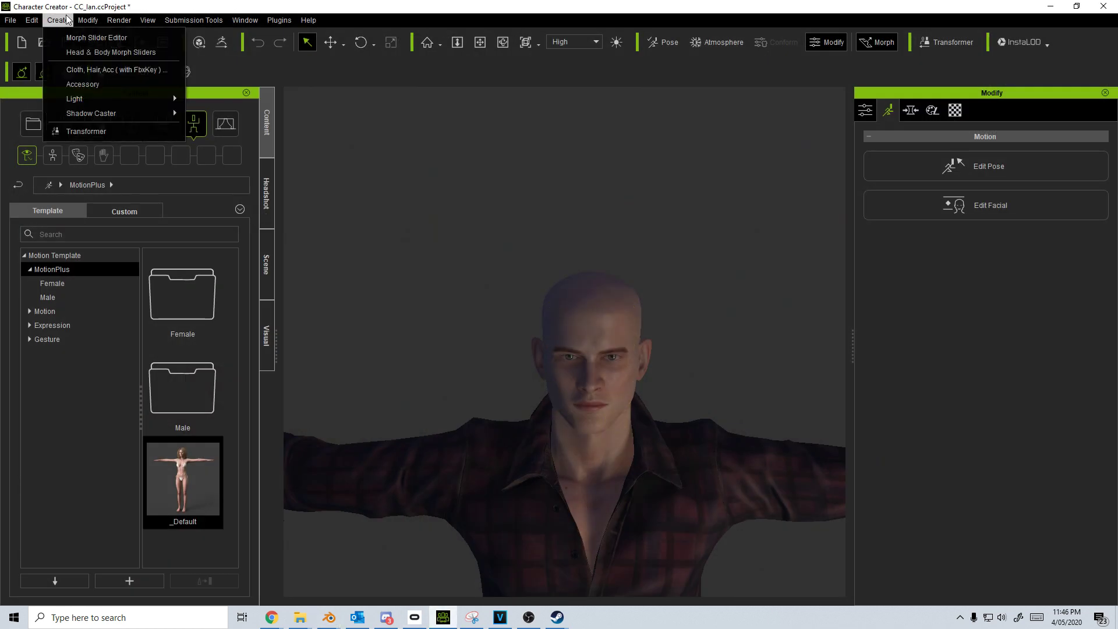
left_click(85, 82)
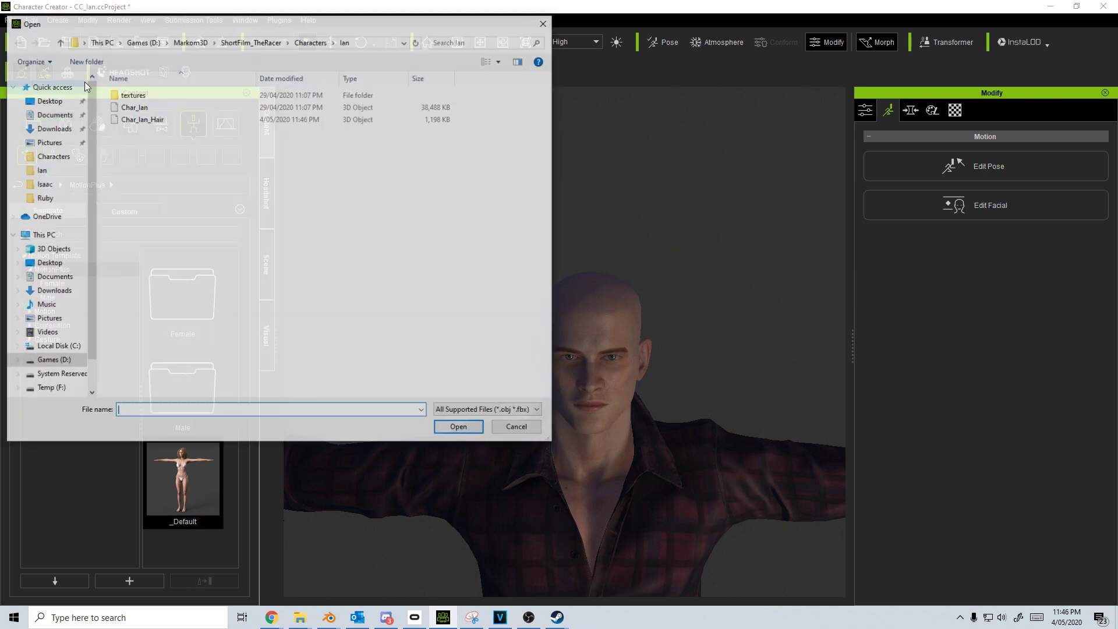
left_click(138, 121)
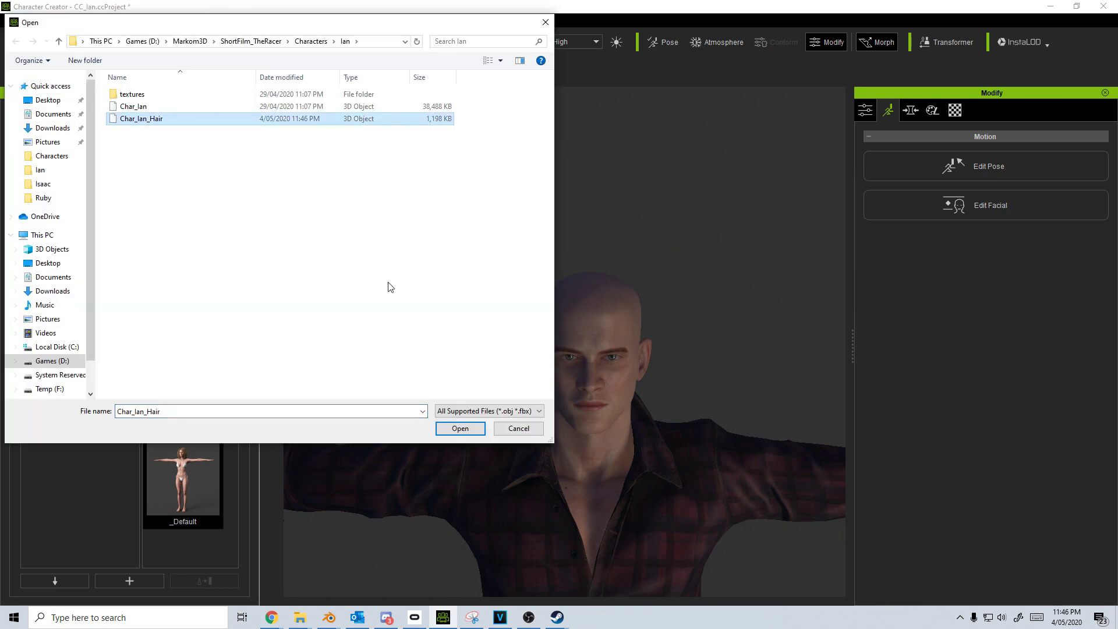
left_click(459, 429)
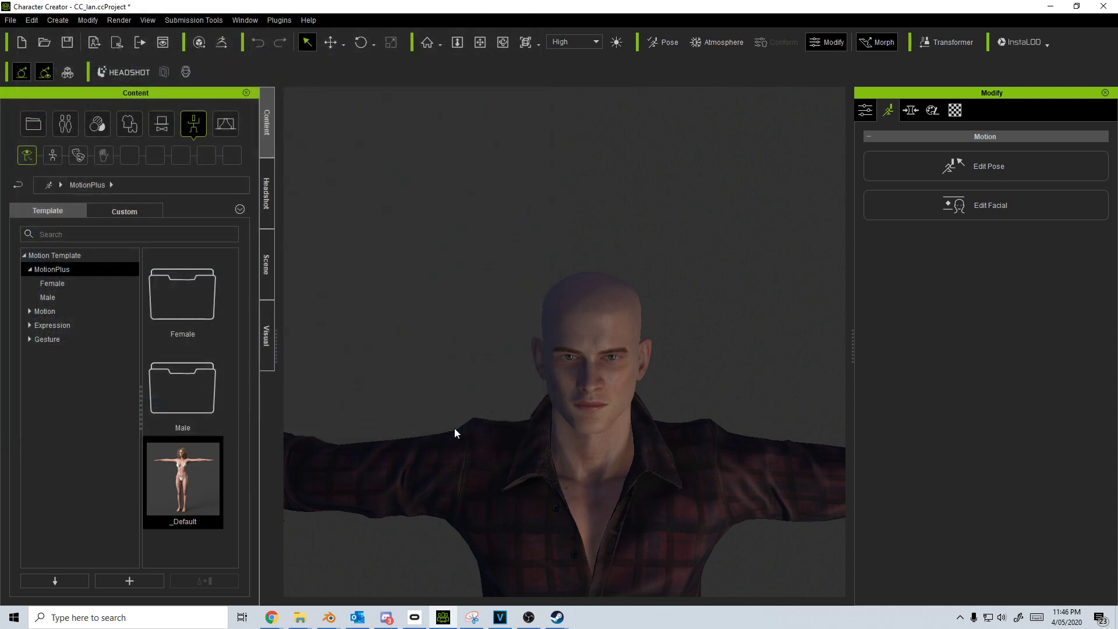
Step: Set the imported hair accessory's pivot to the centre point of its mesh with the Middle quick set
scroll(648, 327, "up", 2)
scroll(648, 327, "up", 1)
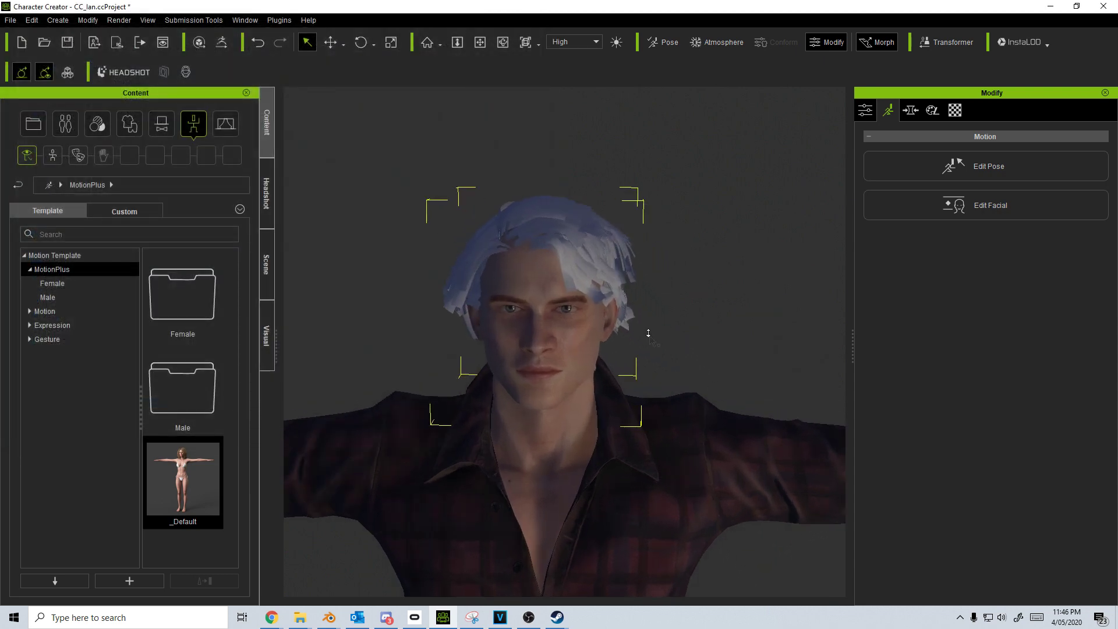
scroll(689, 324, "down", 5)
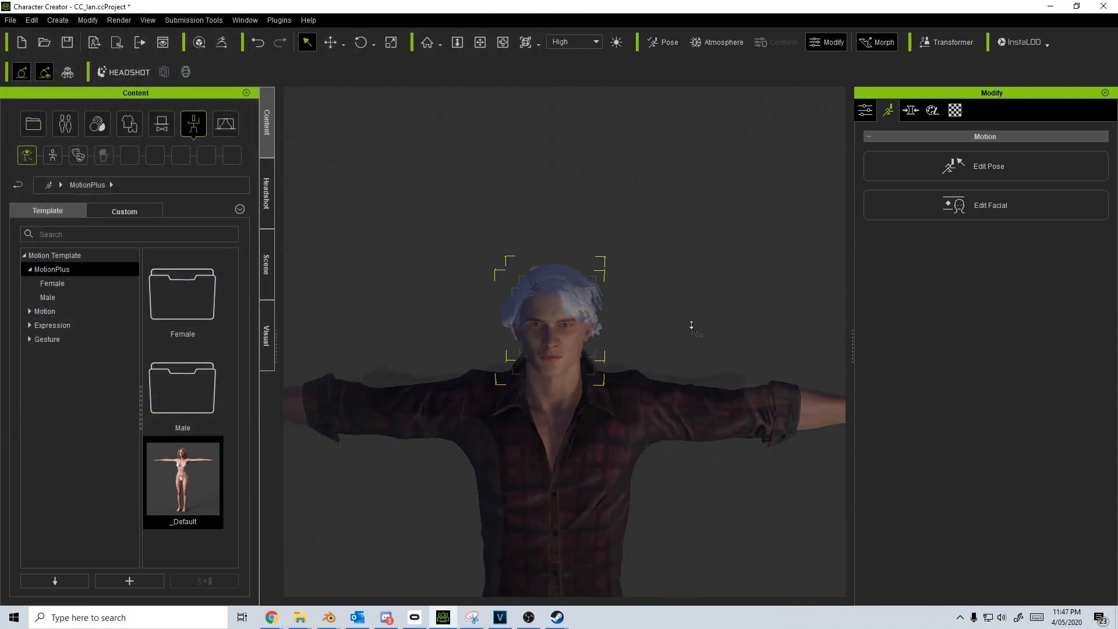
scroll(641, 471, "down", 2)
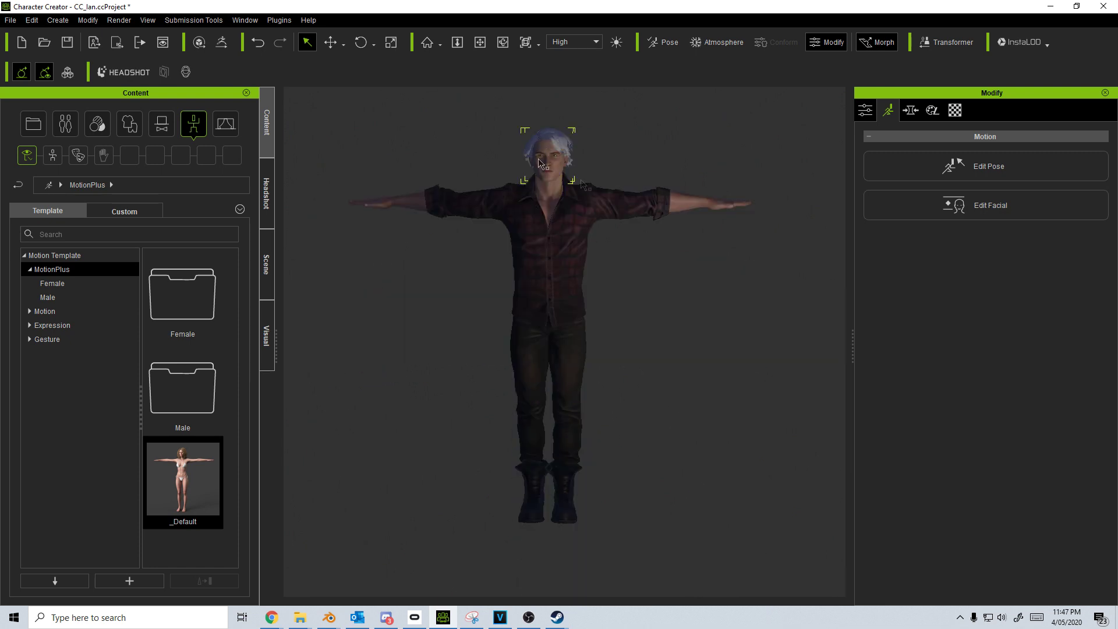
left_click(329, 42)
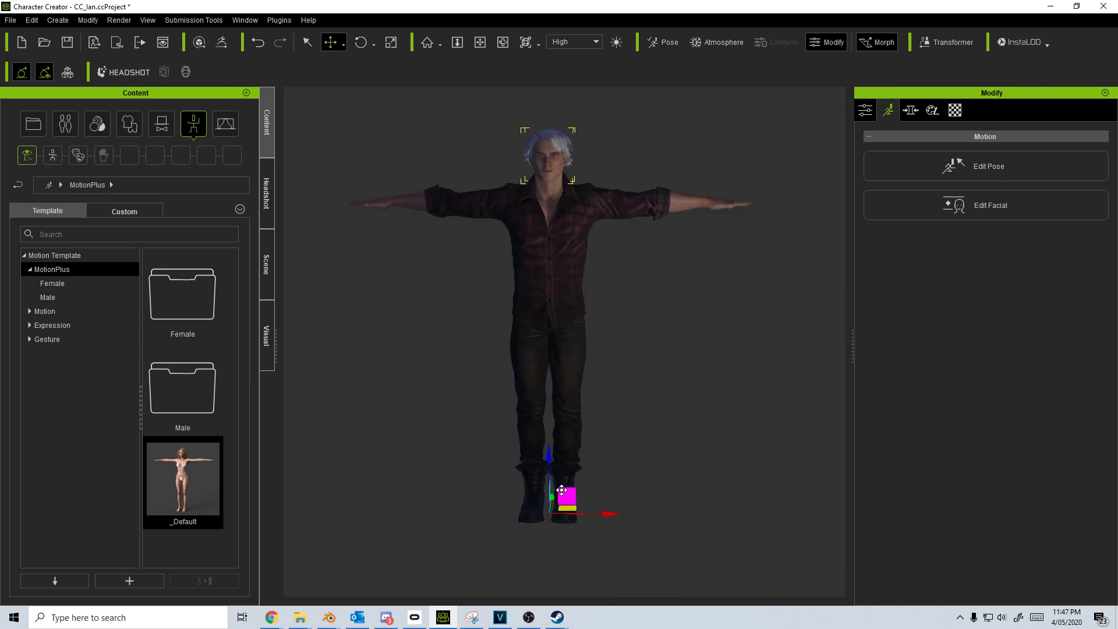
left_click(871, 112)
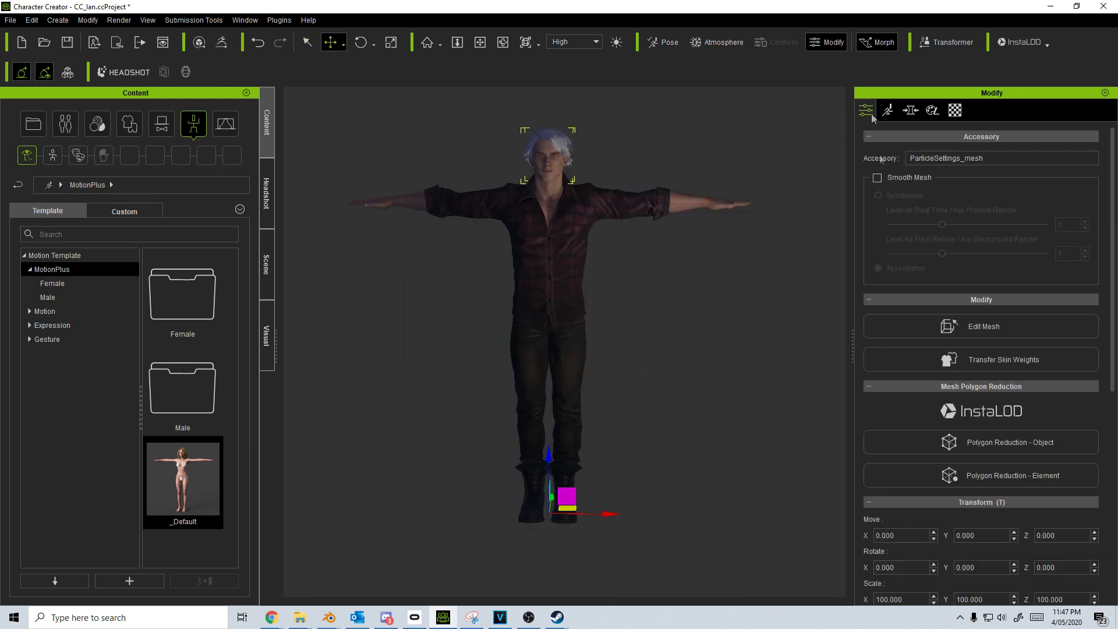
scroll(926, 489, "down", 6)
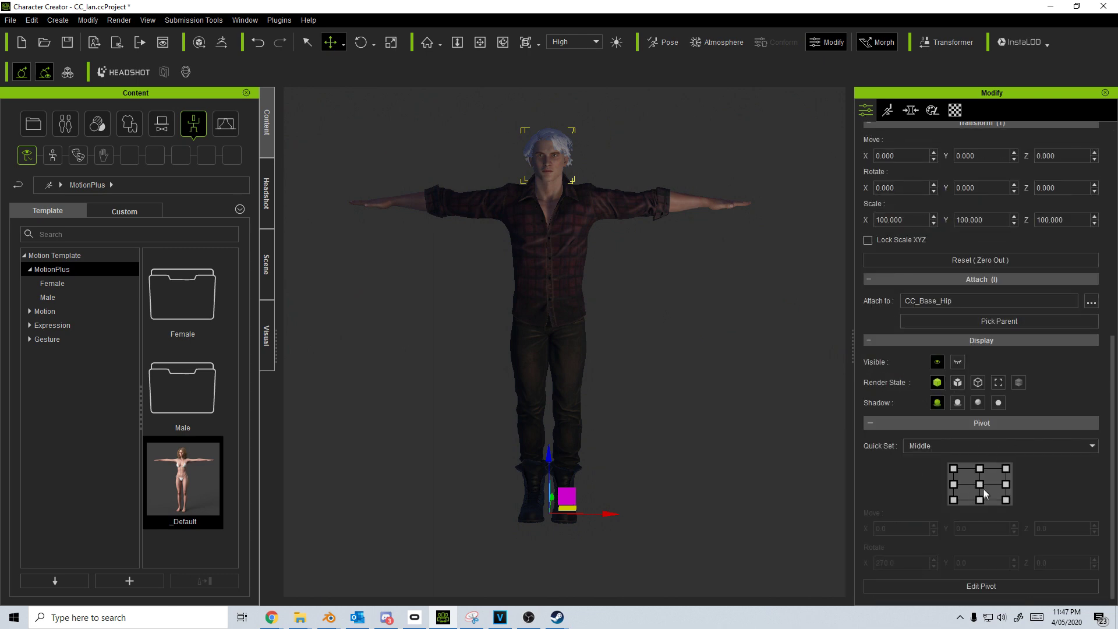
left_click(980, 484)
Step: Transfer skin weights to the hair accessory using the Hair template preset and close the dialog
middle_click_drag(714, 185, 671, 388)
scroll(671, 385, "up", 6)
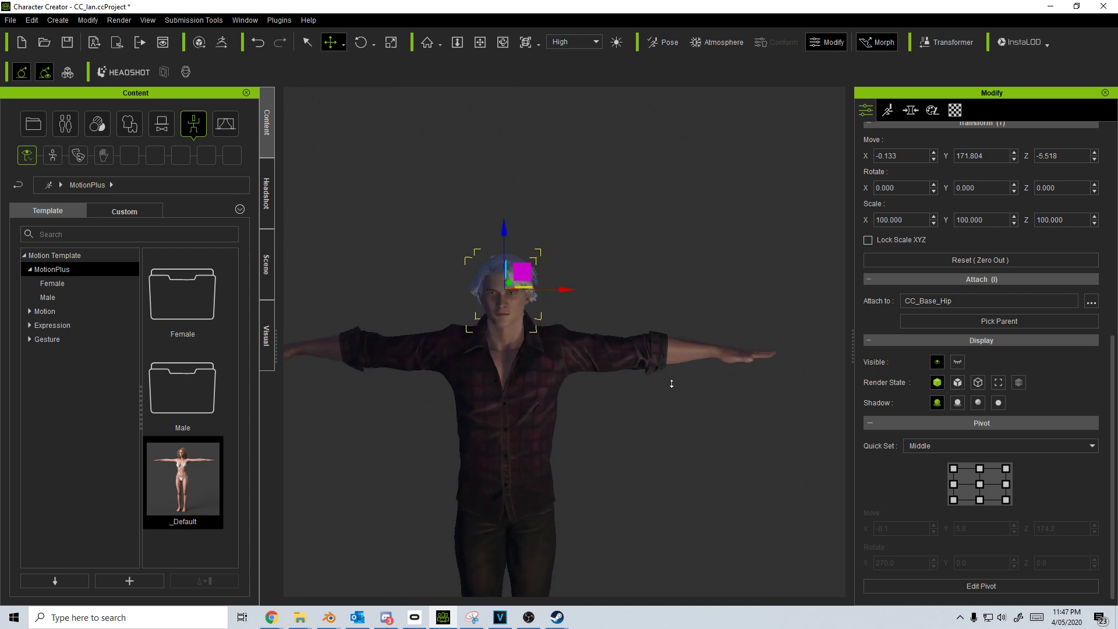
scroll(564, 294, "up", 3)
middle_click_drag(563, 294, 706, 319)
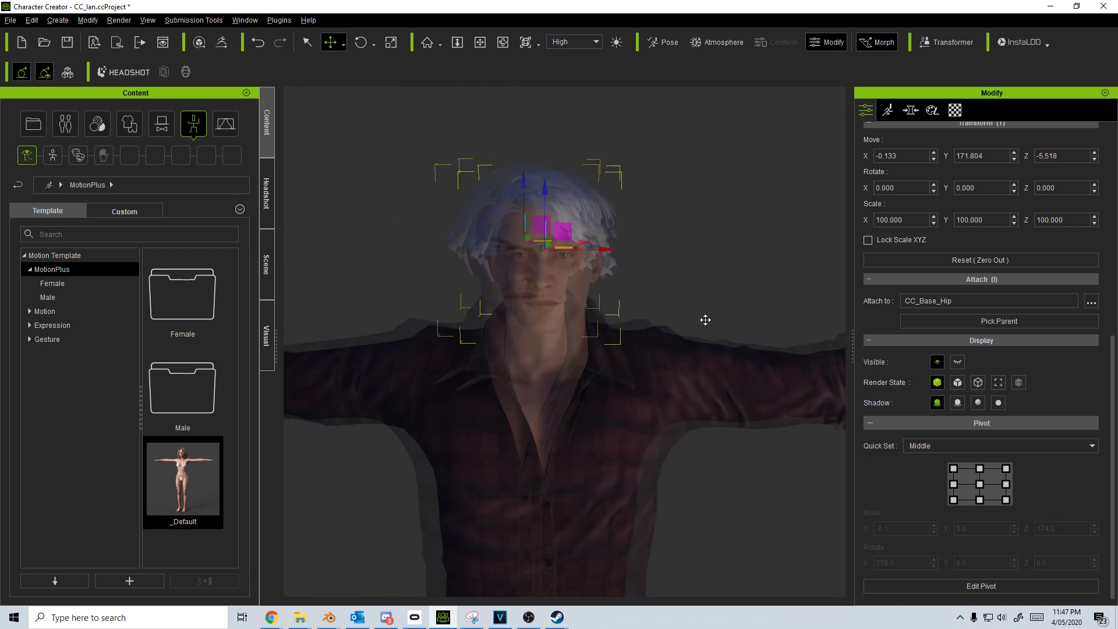
scroll(715, 320, "up", 2)
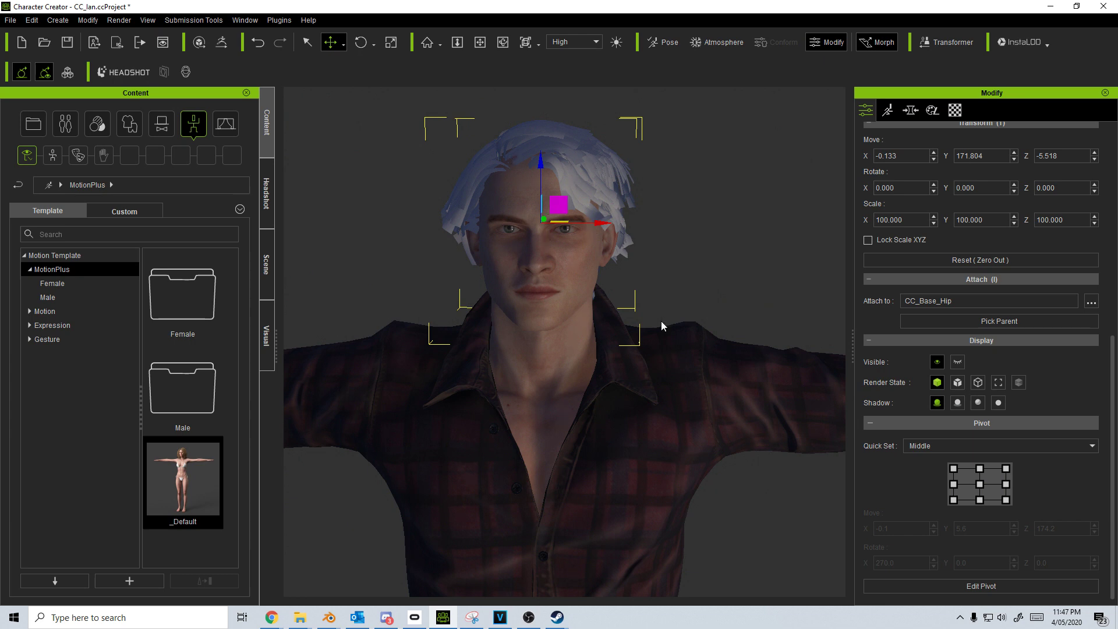
scroll(880, 160, "up", 7)
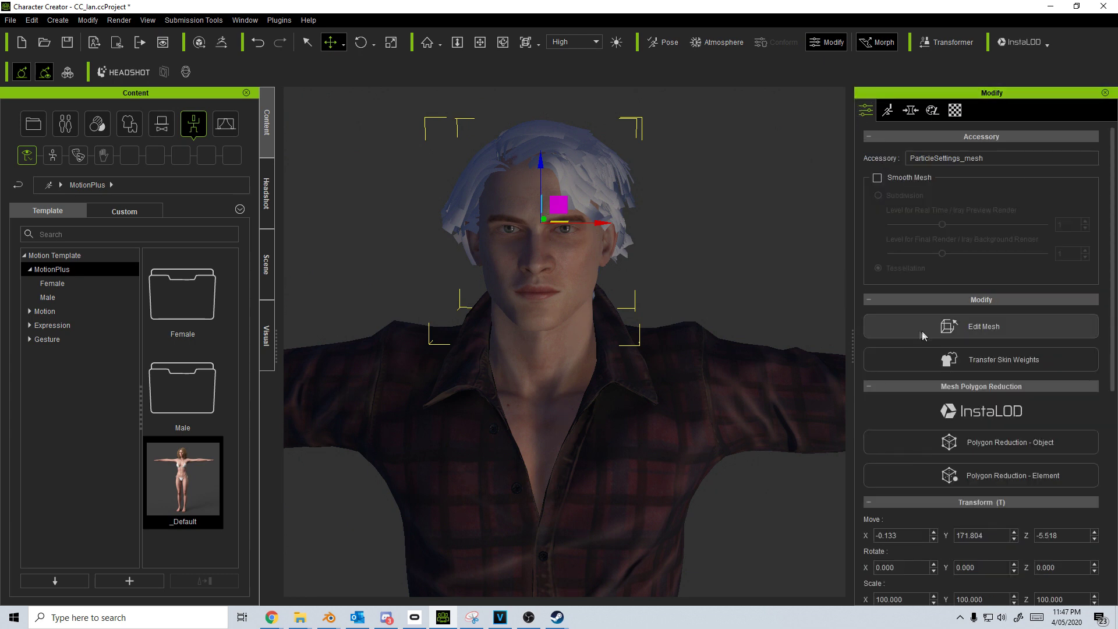
left_click(961, 361)
left_click(492, 242)
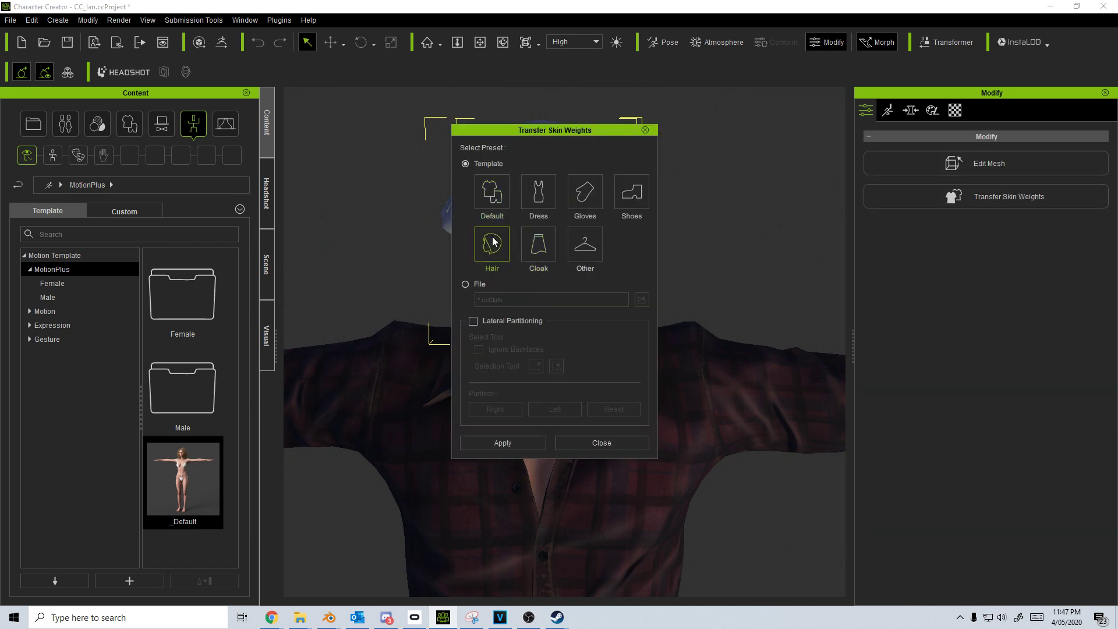
left_click(512, 441)
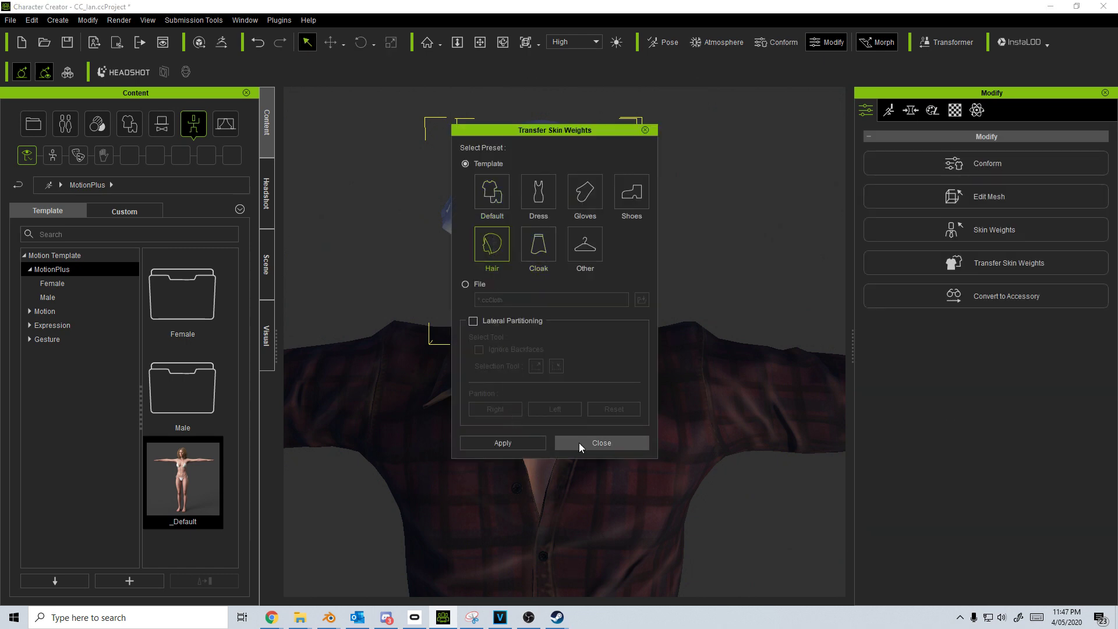
left_click(579, 442)
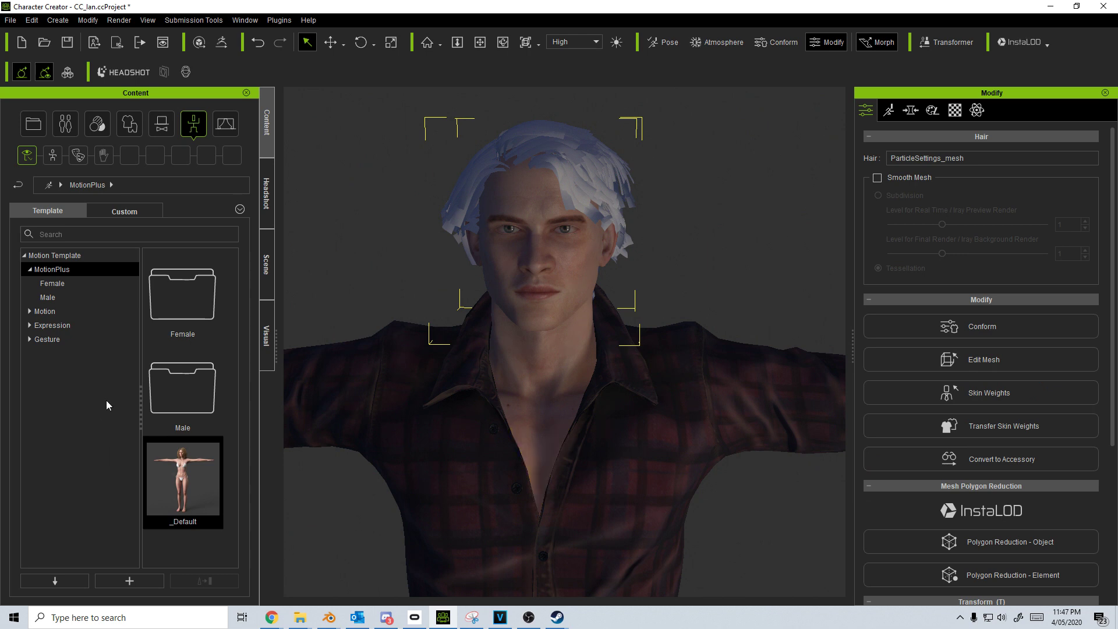
Step: Test how the hair follows the body by applying the _Stand M, Model, Turn and Against Wall_02 poses
left_click(49, 339)
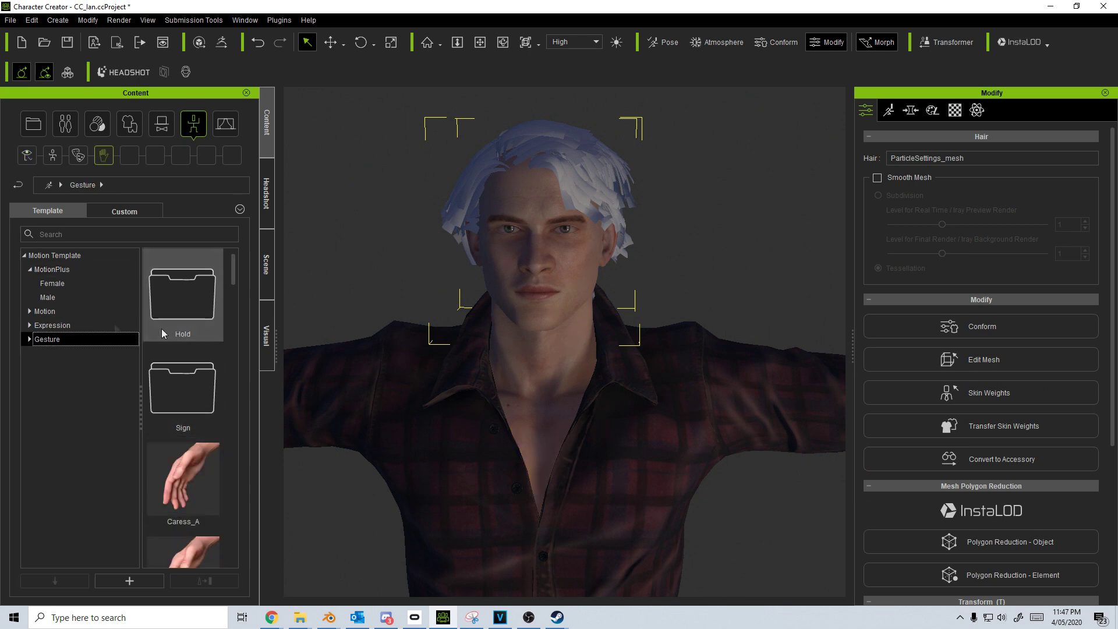
left_click(44, 312)
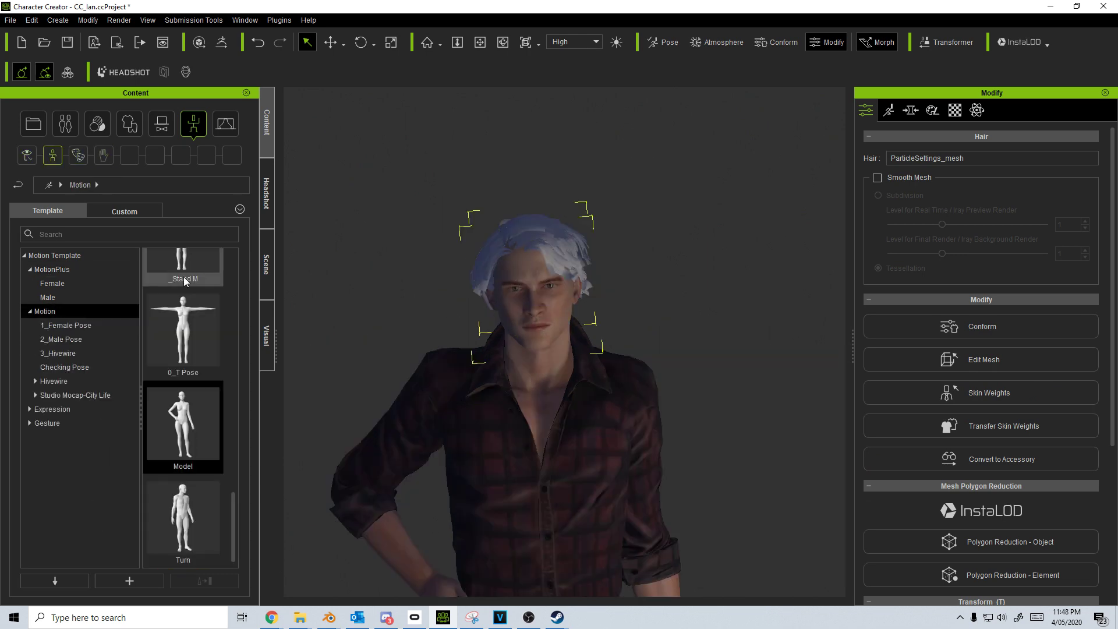
double_click(184, 276)
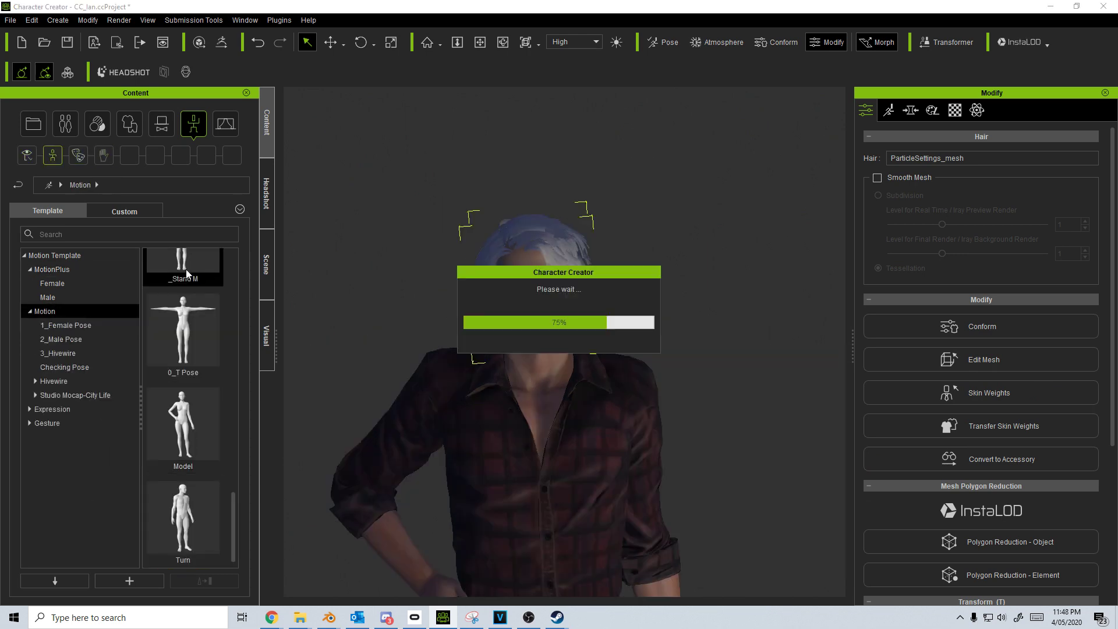
double_click(210, 428)
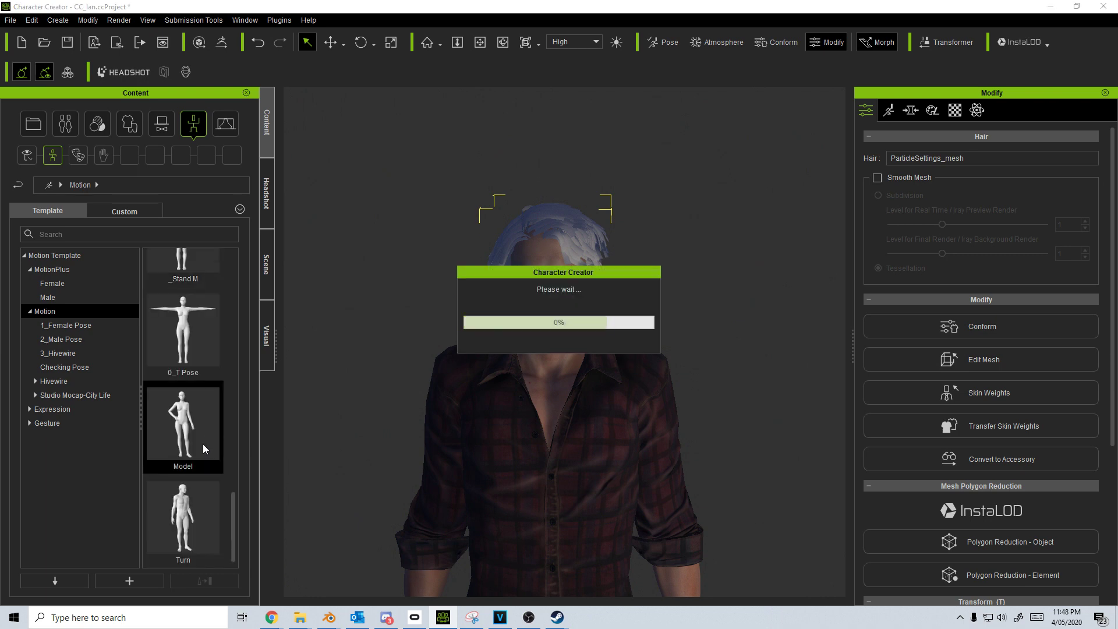
double_click(187, 517)
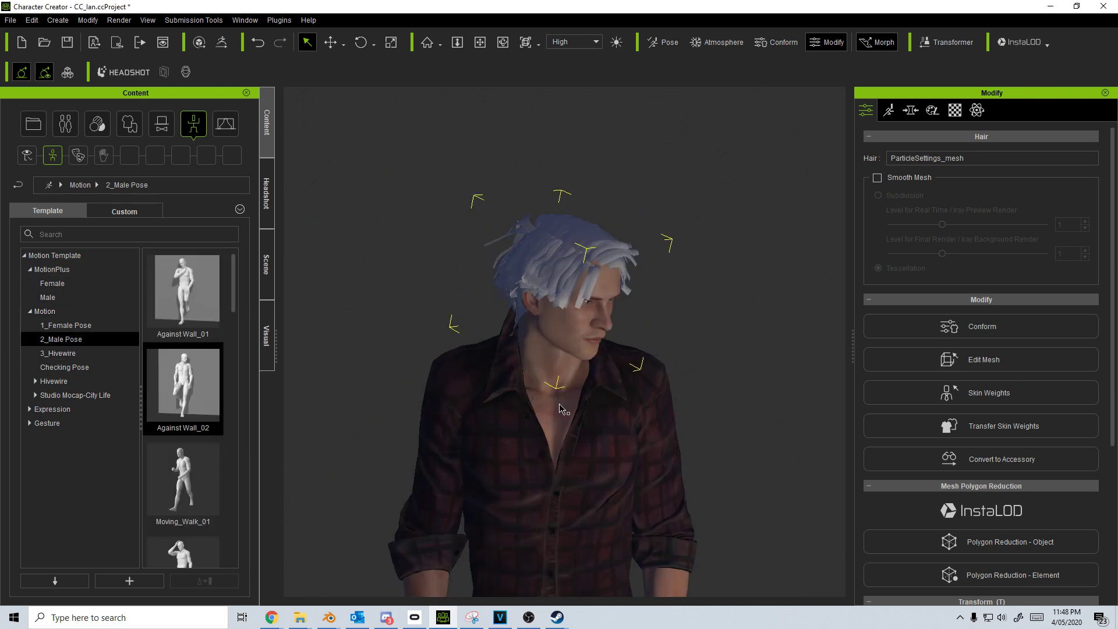
left_click(448, 316)
middle_click_drag(641, 329, 643, 295)
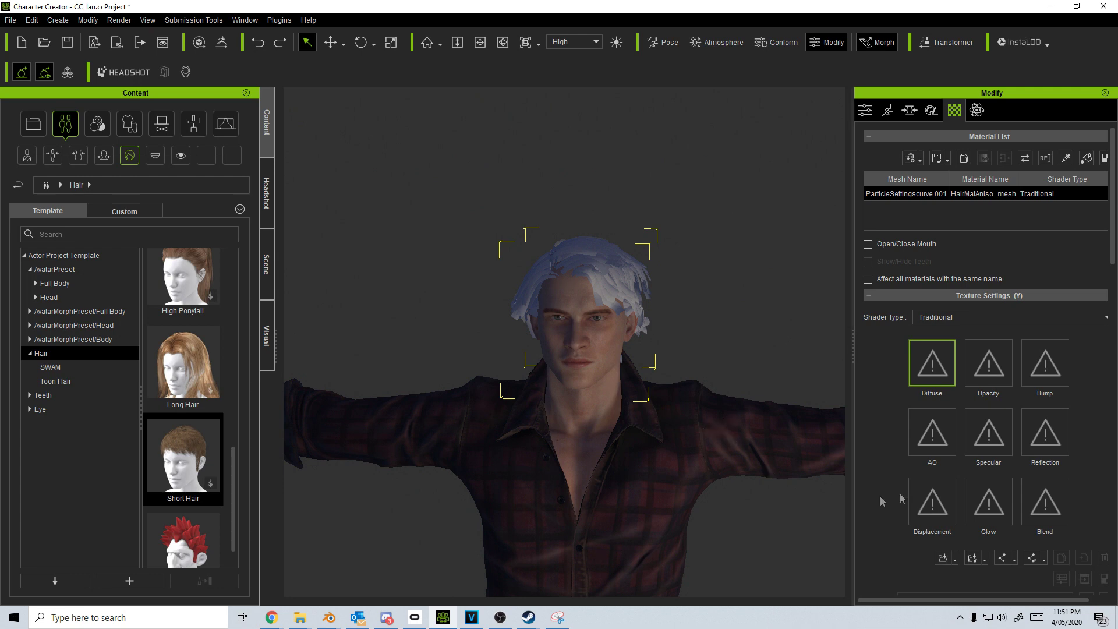
Step: Load HairStrip_D as the hair material's diffuse texture and HairStrip as its opacity texture
double_click(943, 366)
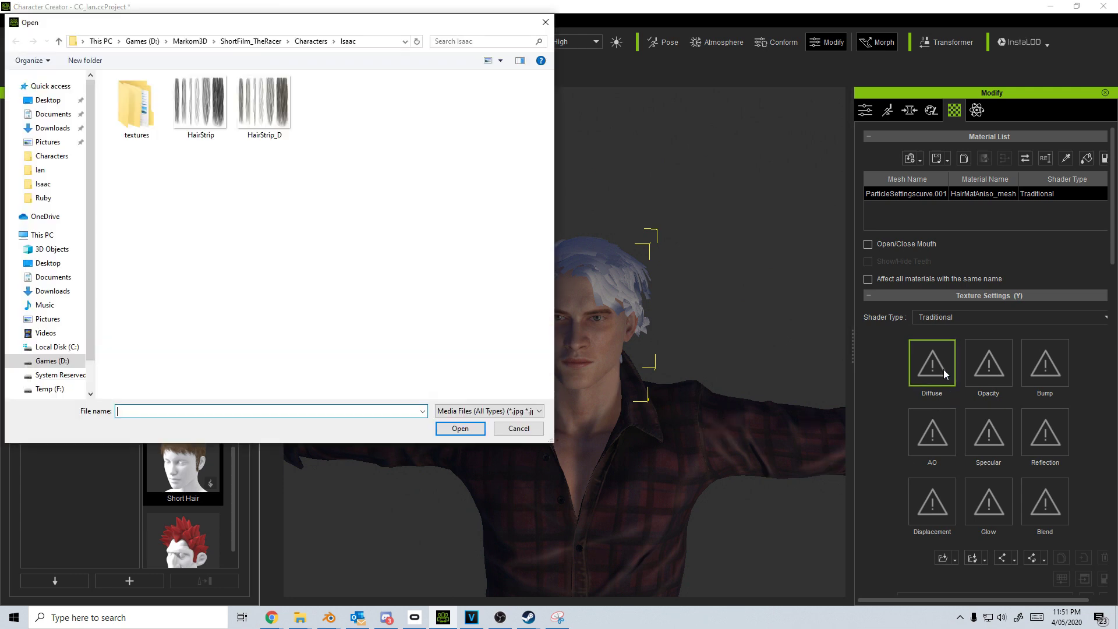
double_click(265, 121)
double_click(977, 365)
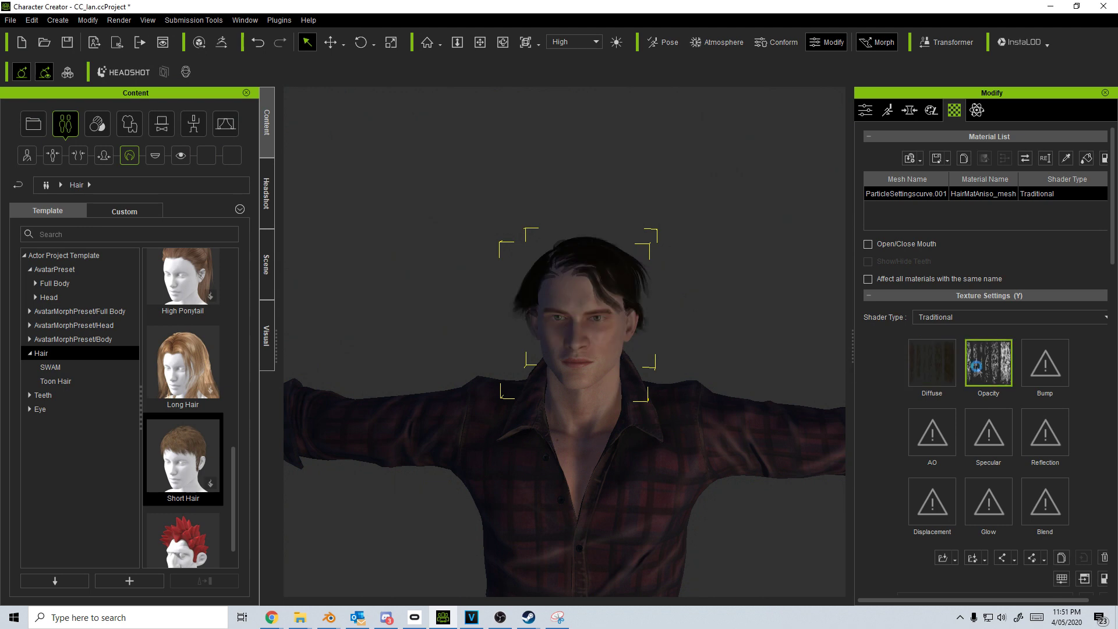
double_click(185, 114)
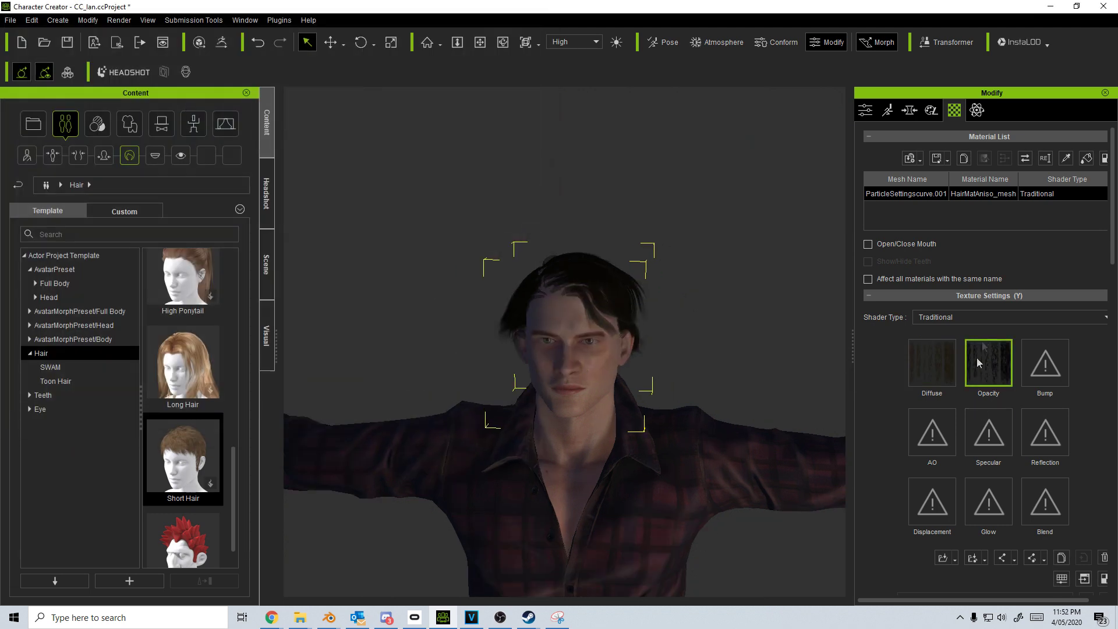
Step: Invert the hair material's opacity texture in the Adjust Color settings and check the hair from the front and side
left_click(1062, 578)
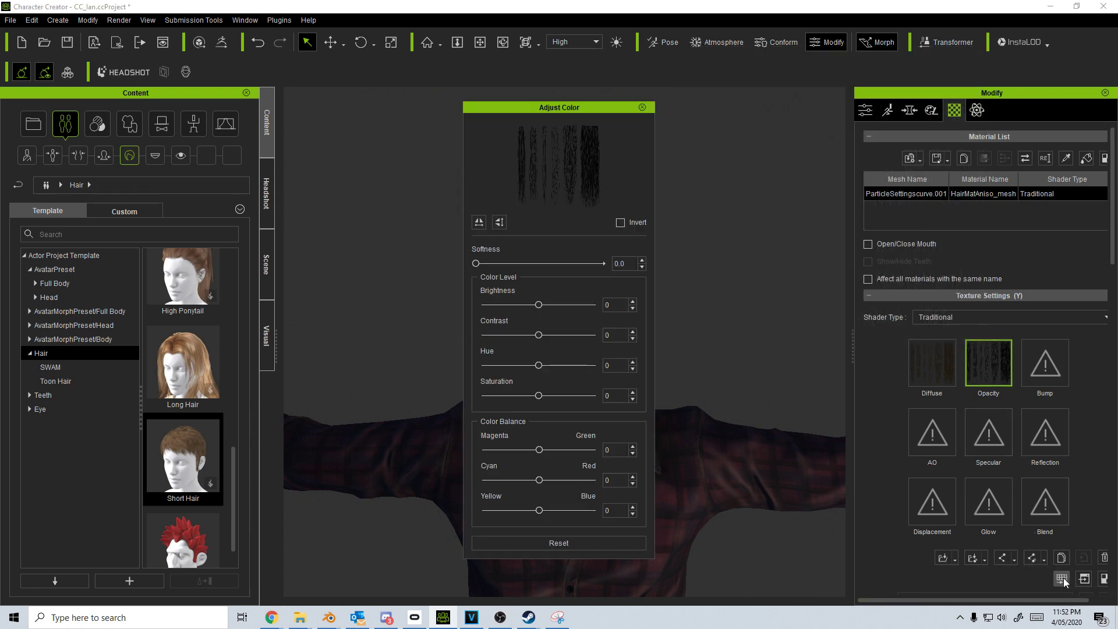
left_click(620, 222)
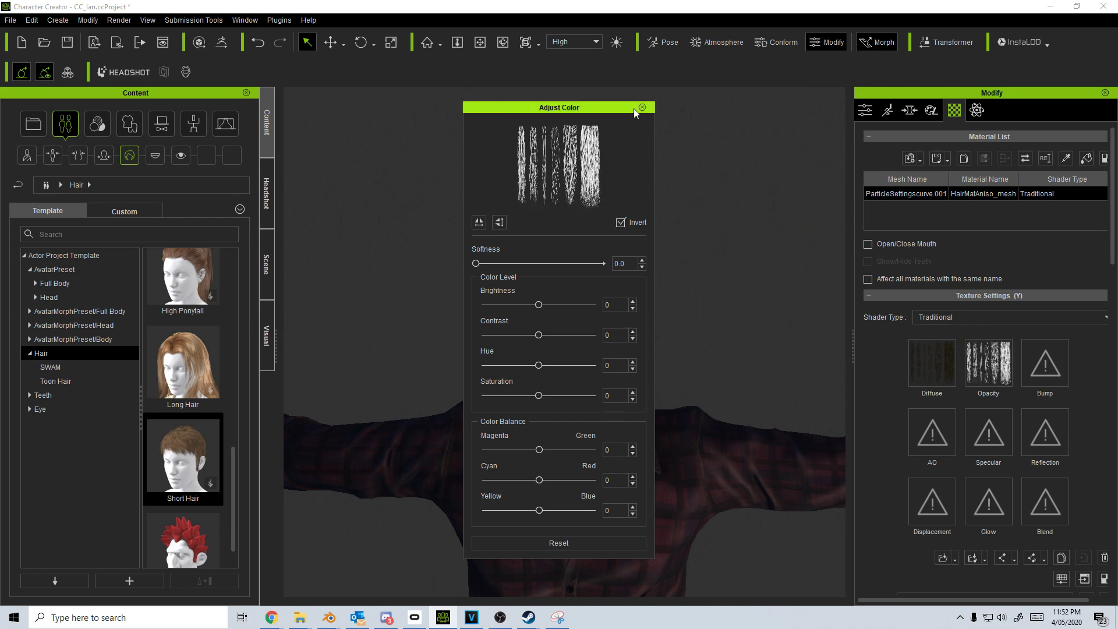
left_click(642, 108)
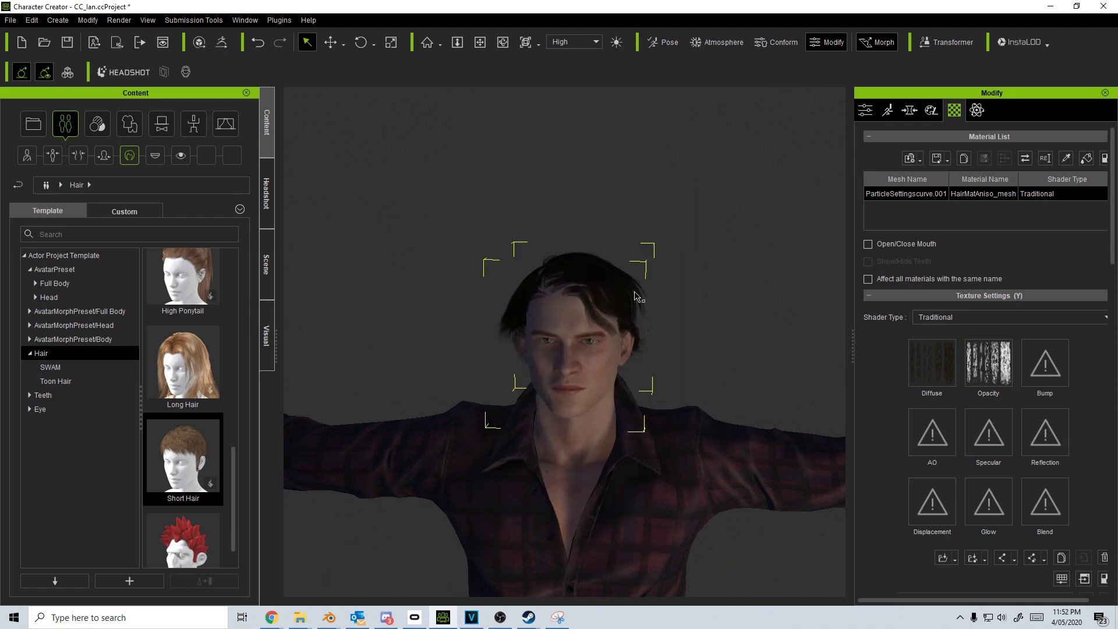
scroll(602, 454, "up", 5)
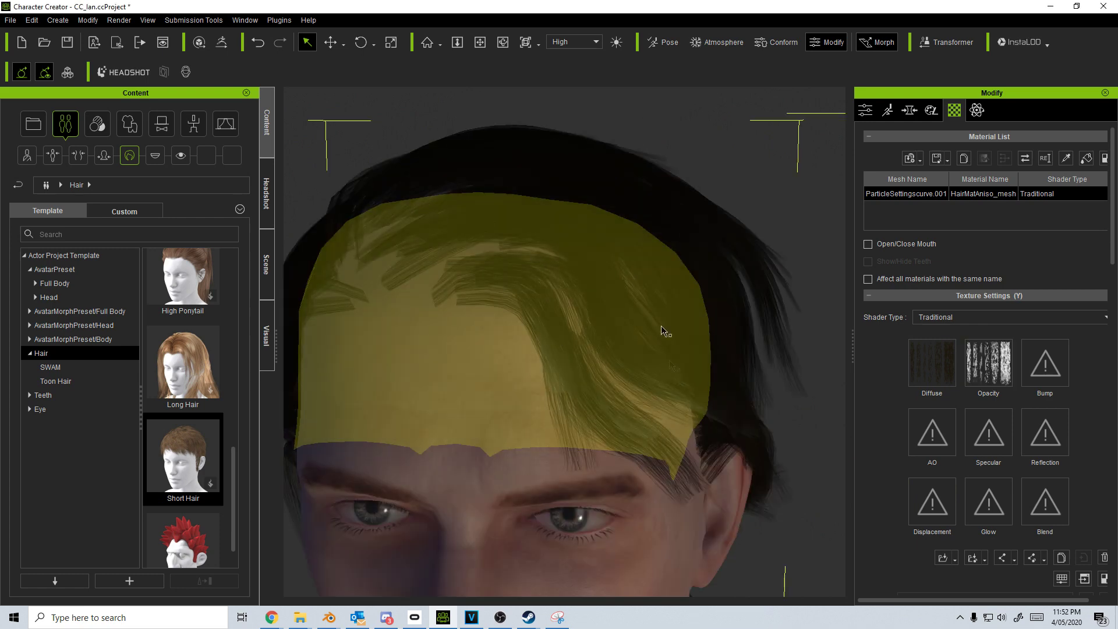
scroll(767, 474, "down", 6)
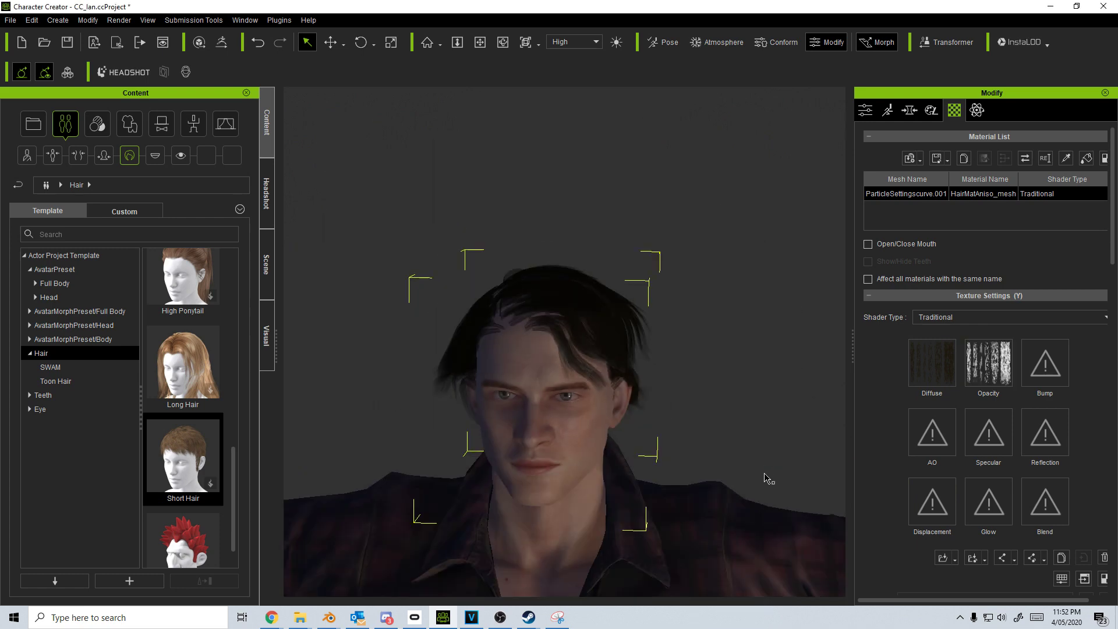
right_click_drag(728, 374, 333, 419)
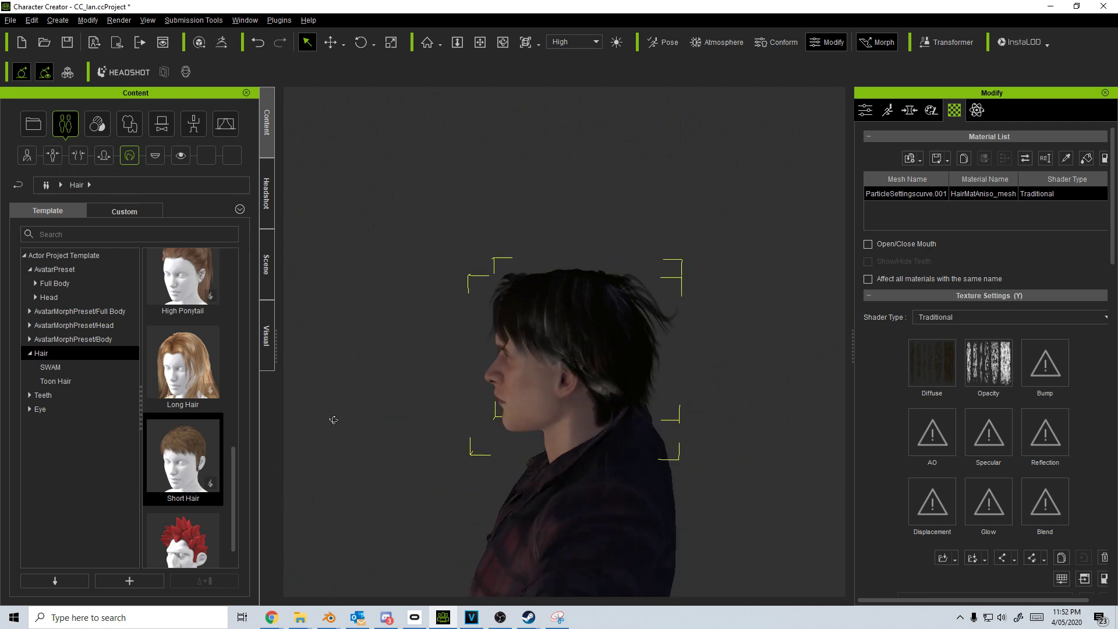
Step: Load the HairStrip image from the Isaac characters folder as the hair material's specular texture
double_click(992, 435)
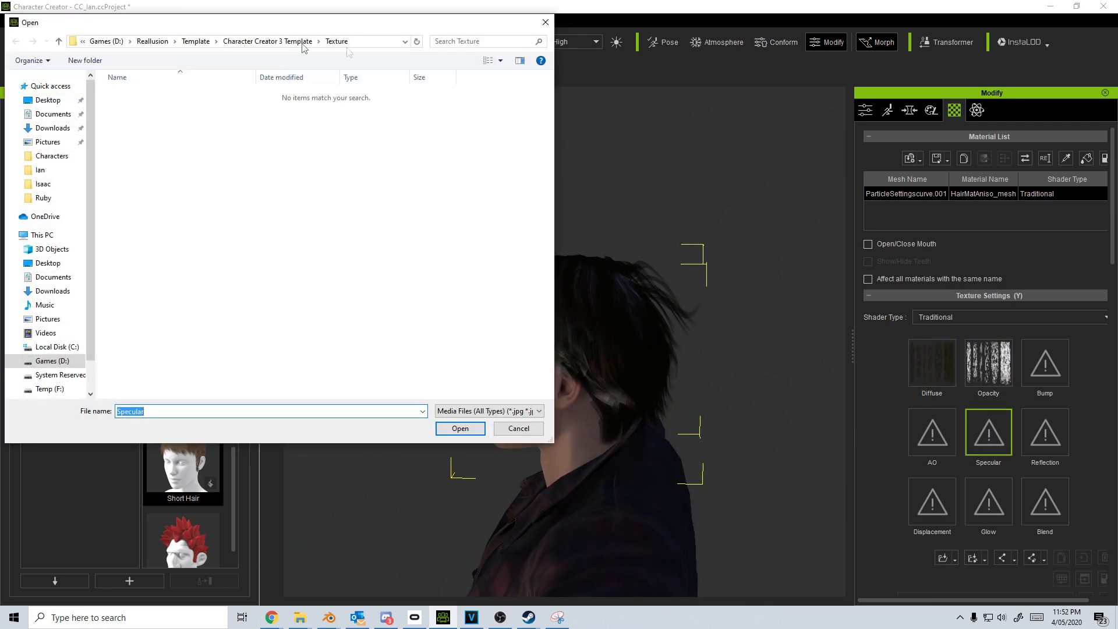
left_click(374, 44)
type("D:\\Markom3D\\ShortFilm_TheRacer\\Characters\\Isaac")
key("Return")
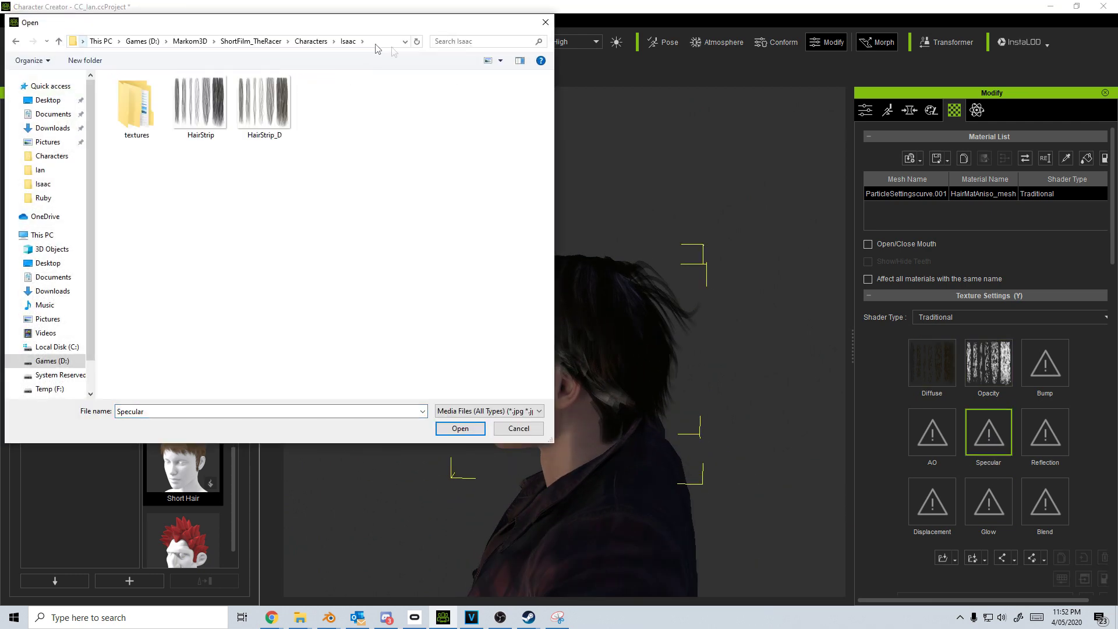
double_click(200, 107)
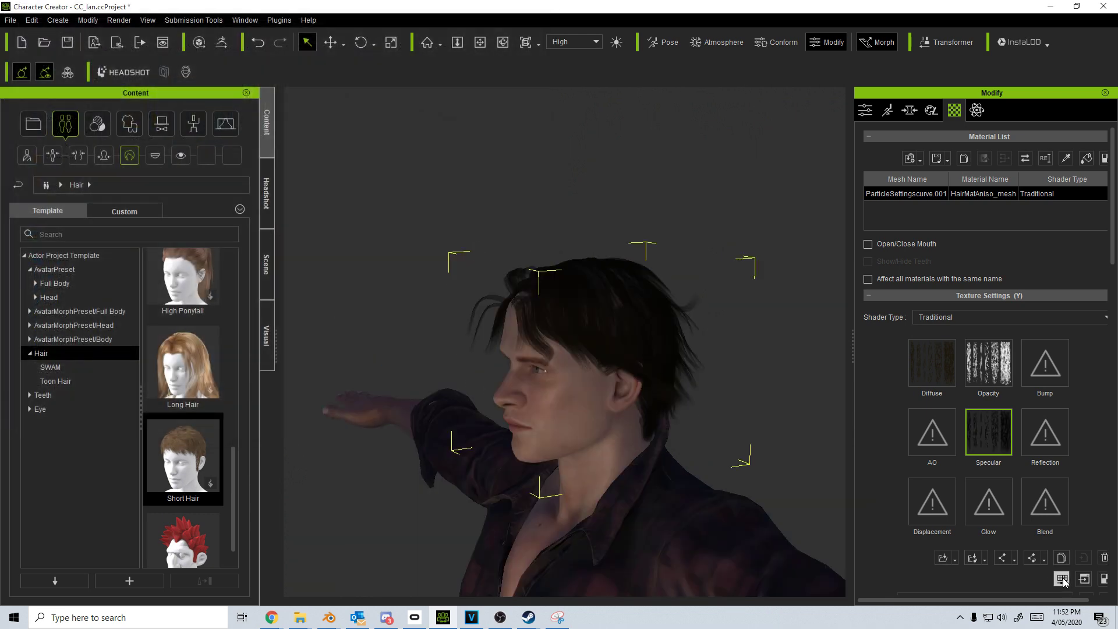
Step: Invert the specular texture and set its softness to 3.5, brightness to 66 and contrast to 65
left_click(344, 245)
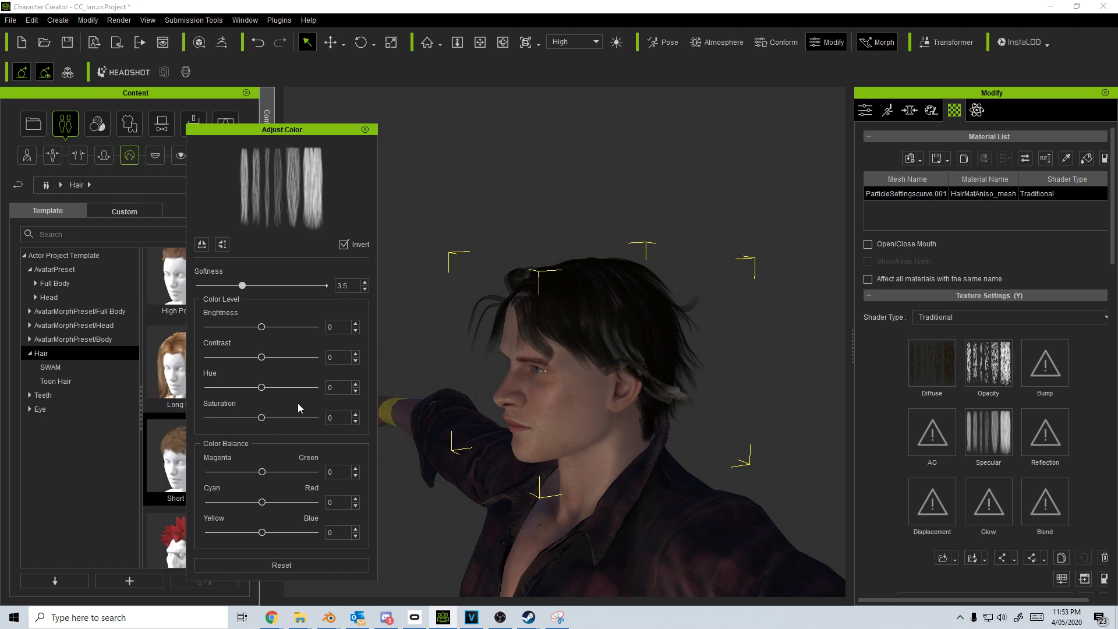
left_click_drag(263, 328, 297, 327)
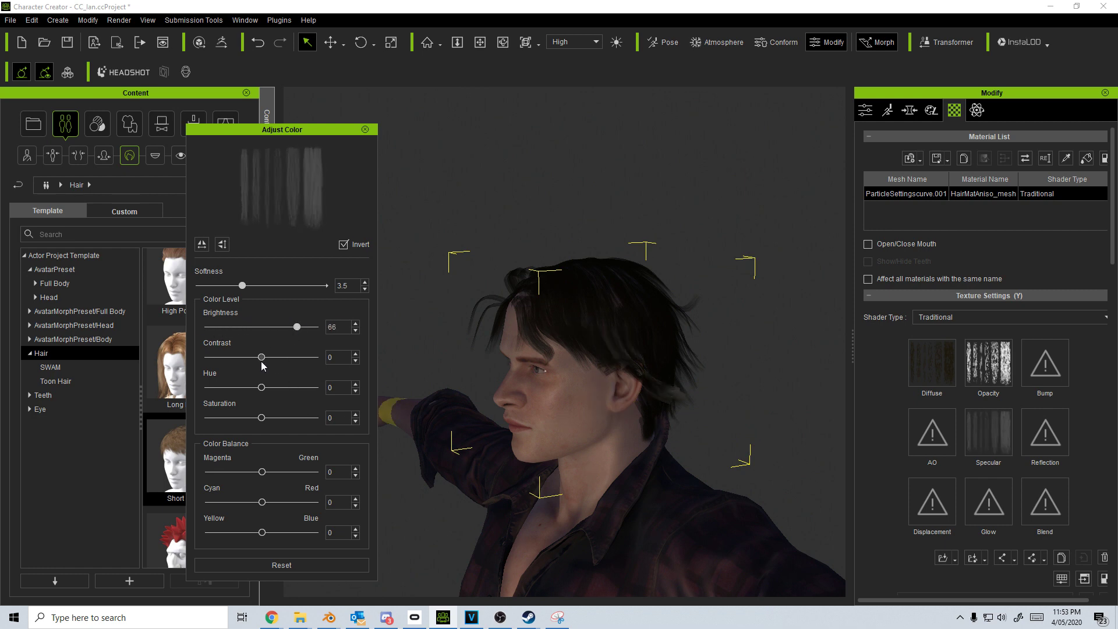
left_click_drag(262, 363, 297, 358)
middle_click_drag(748, 448, 723, 468)
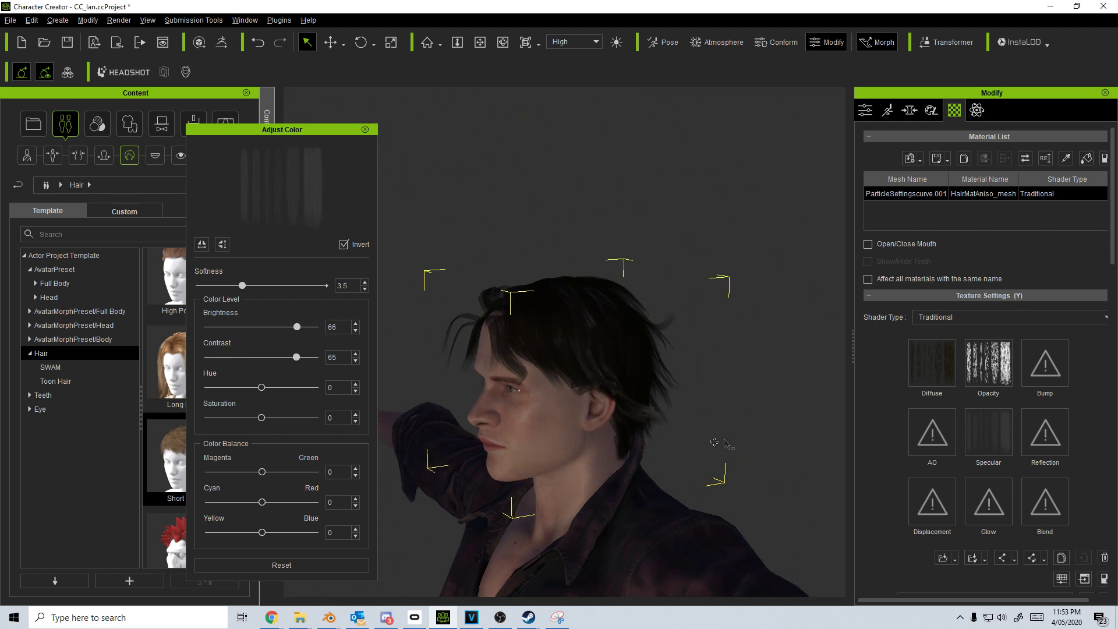
right_click_drag(723, 468, 648, 469)
scroll(649, 469, "up", 3)
middle_click_drag(651, 473, 657, 421)
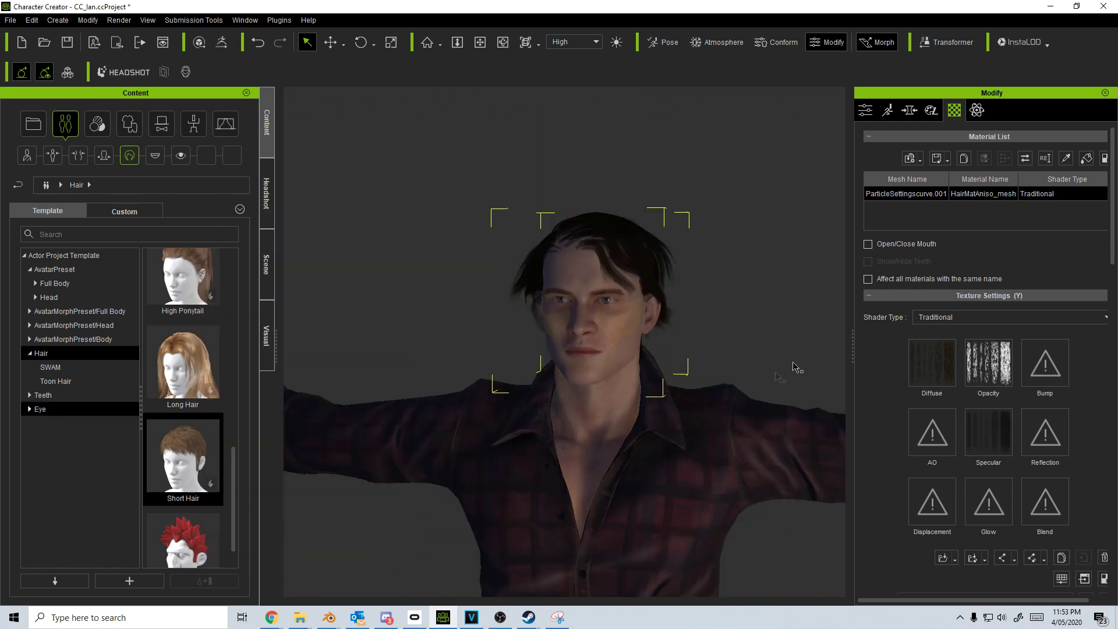
Step: Save the finished hair to the custom Hair library under the name Hair1
left_click(129, 210)
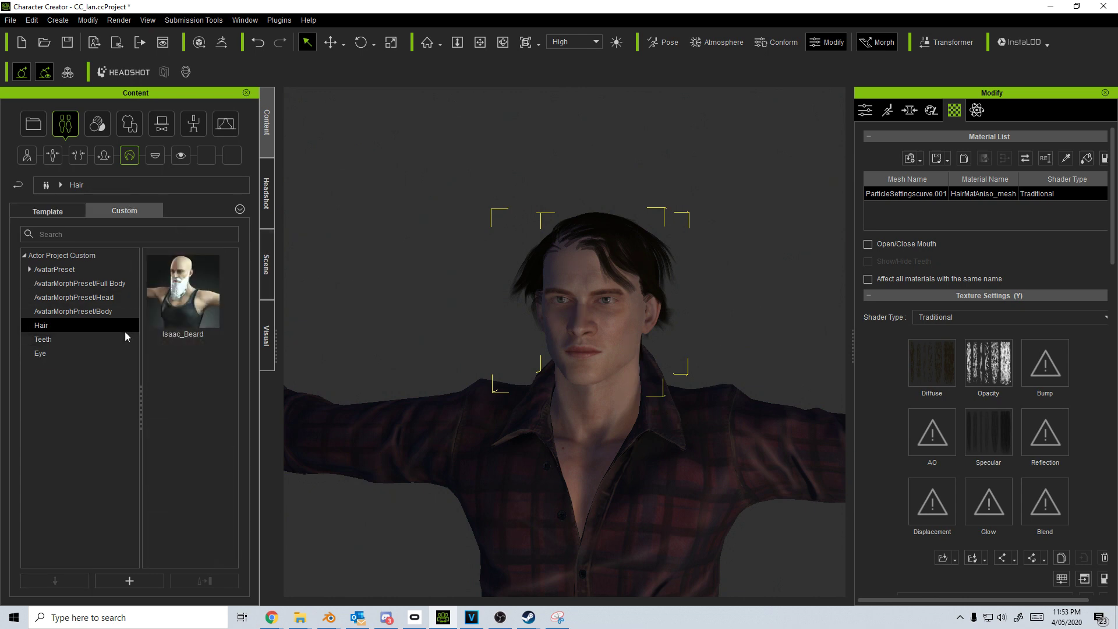
left_click(134, 584)
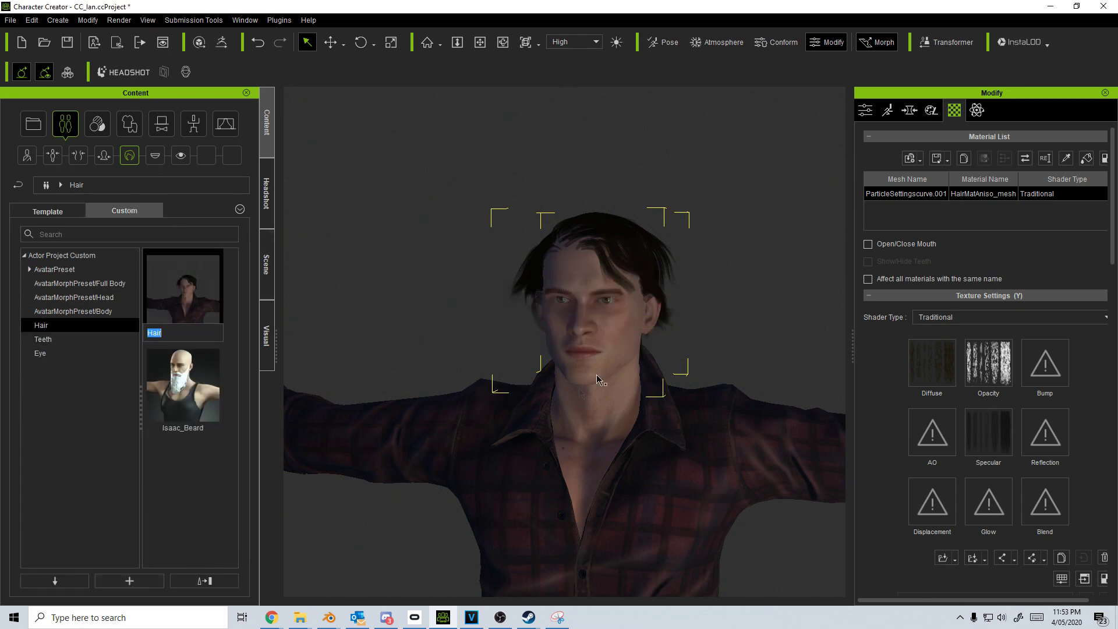
type("Hair1")
key("Return")
scroll(596, 488, "down", 1)
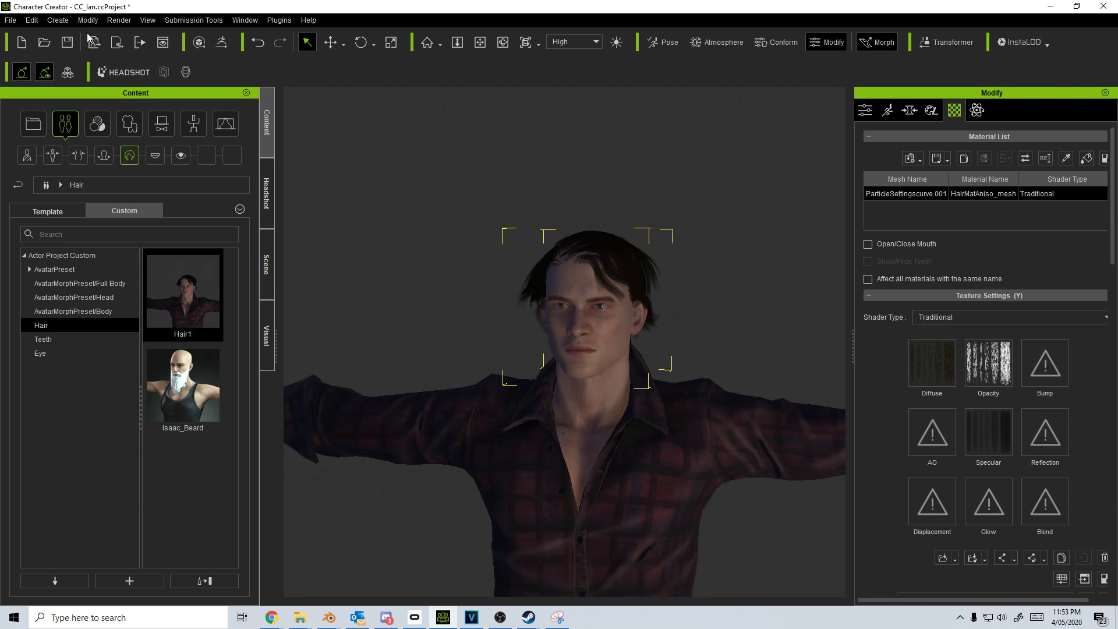
Step: Start a new project without saving the current one and apply Hair1 to the default female character
left_click(11, 19)
left_click(44, 37)
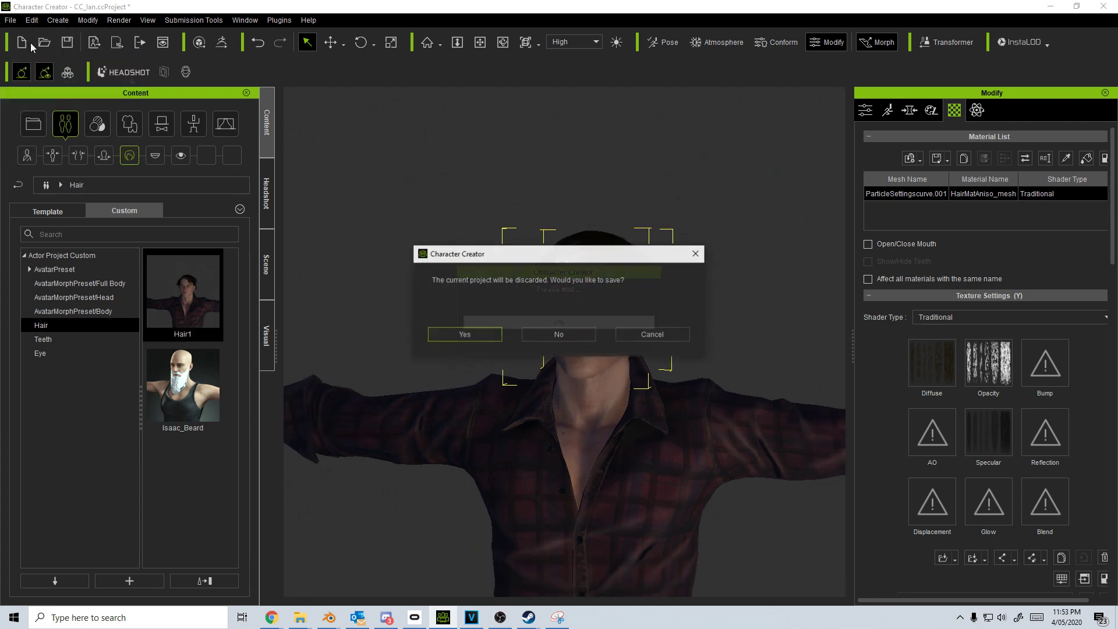
left_click(550, 333)
left_click_drag(151, 271, 557, 160)
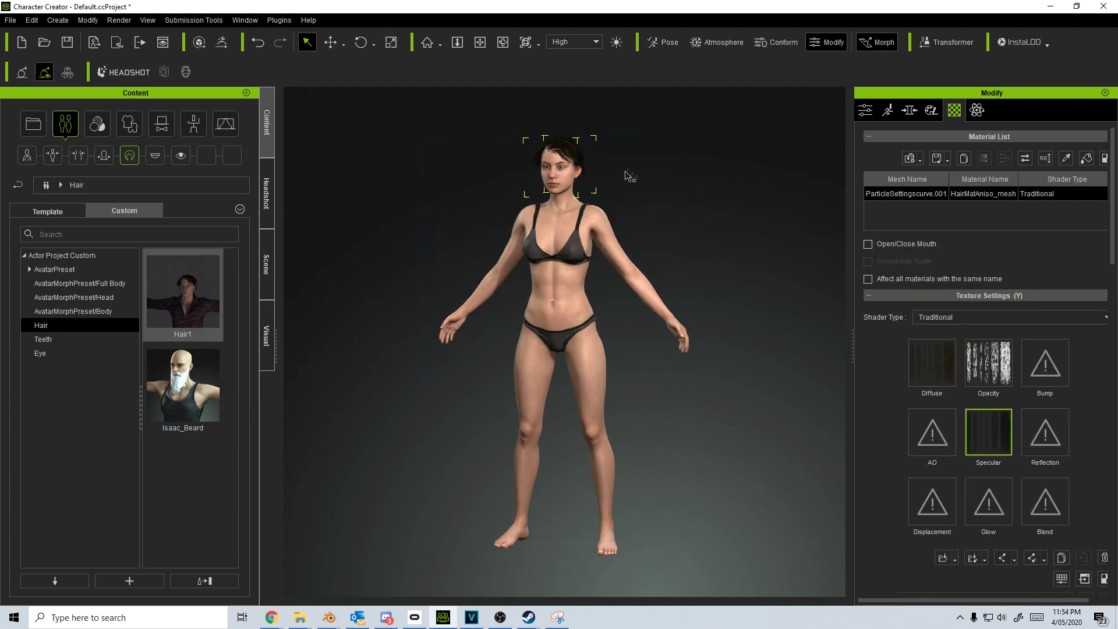
Step: Move the hair slightly upward on the character's head, to a Z position of about -0.036
middle_click_drag(628, 173, 641, 394)
scroll(636, 389, "up", 5)
scroll(636, 389, "up", 1)
middle_click_drag(679, 431, 706, 324)
right_click_drag(706, 324, 671, 356)
right_click_drag(667, 256, 715, 504)
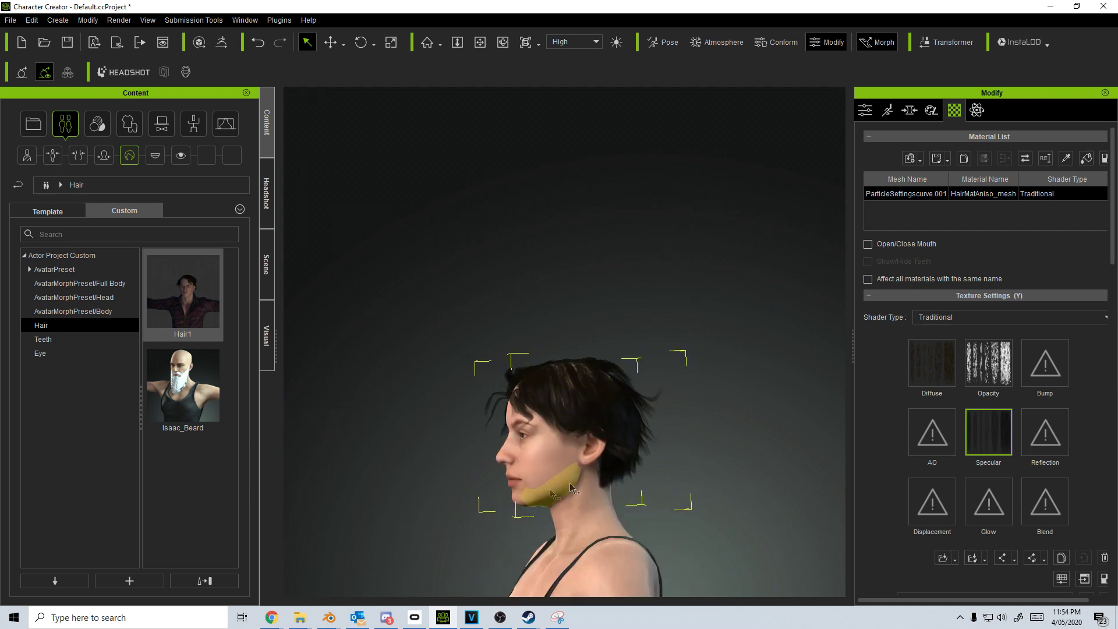
left_click(866, 110)
scroll(992, 544, "down", 4)
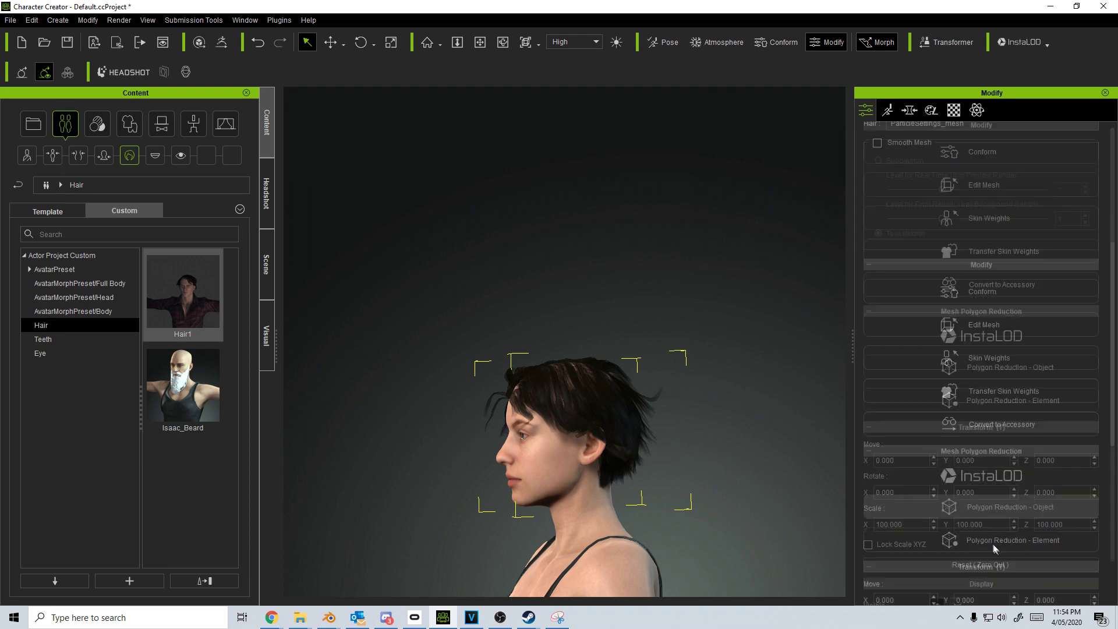
left_click(330, 42)
left_click_drag(572, 396, 569, 390)
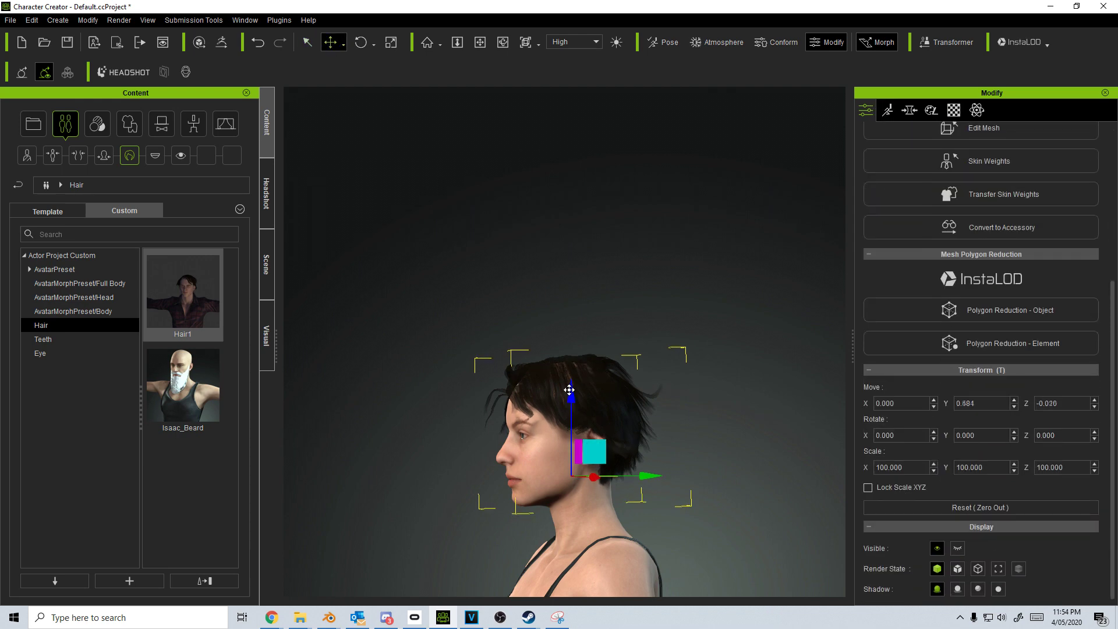
right_click_drag(434, 418, 860, 439, "alt")
right_click_drag(721, 437, 659, 379, "alt")
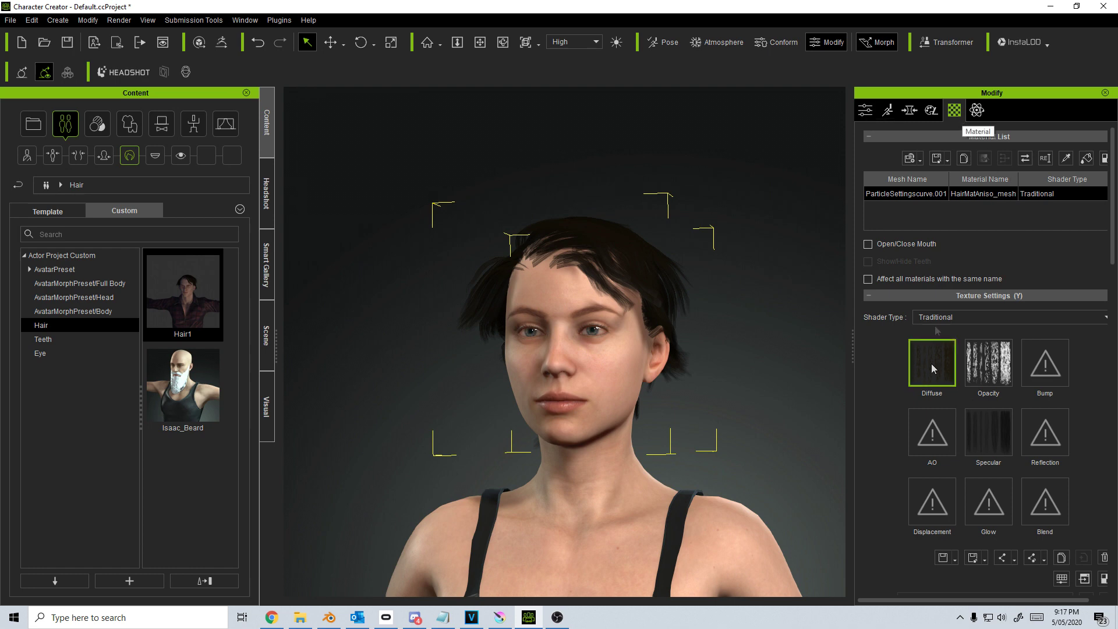
Step: Recolour the hair blonde by inverting the diffuse texture with brightness 18, contrast -29, hue 100, saturation 93 and yellow-blue balance 30
left_click(1062, 578)
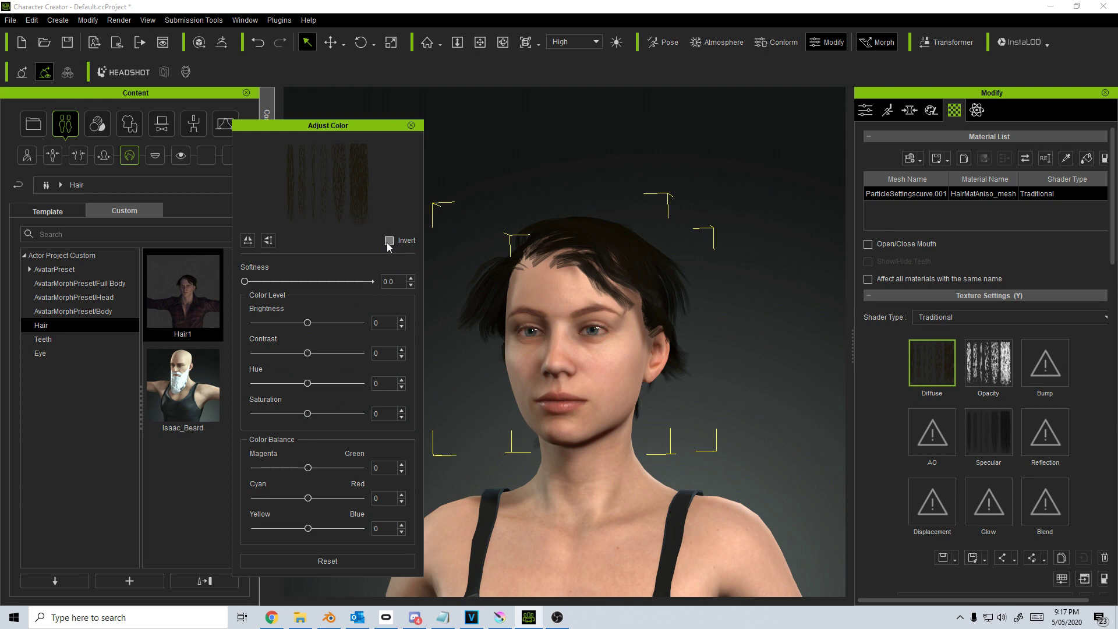
left_click(389, 241)
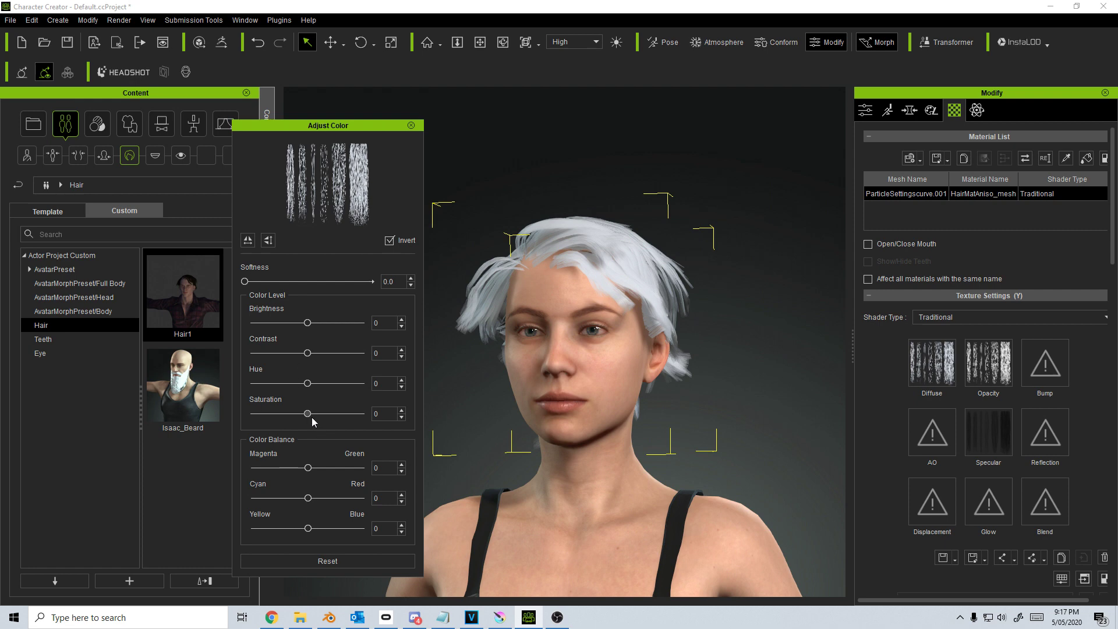
left_click_drag(308, 414, 368, 387)
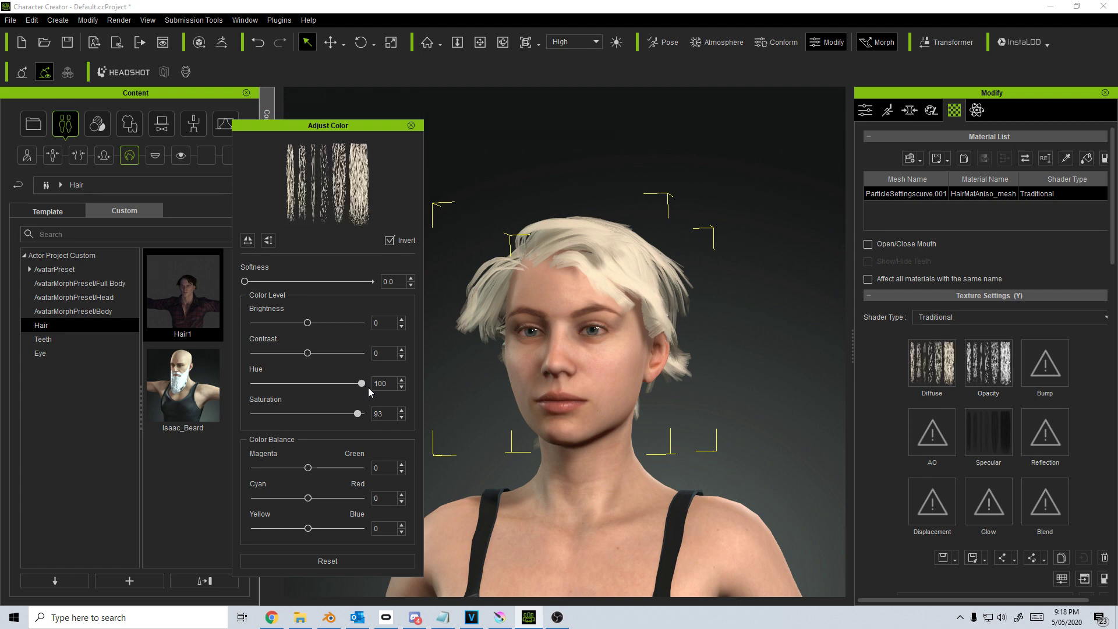
mouse_move(307, 352)
left_mouse_down()
mouse_move(283, 353)
mouse_move(321, 324)
mouse_move(297, 352)
left_mouse_up()
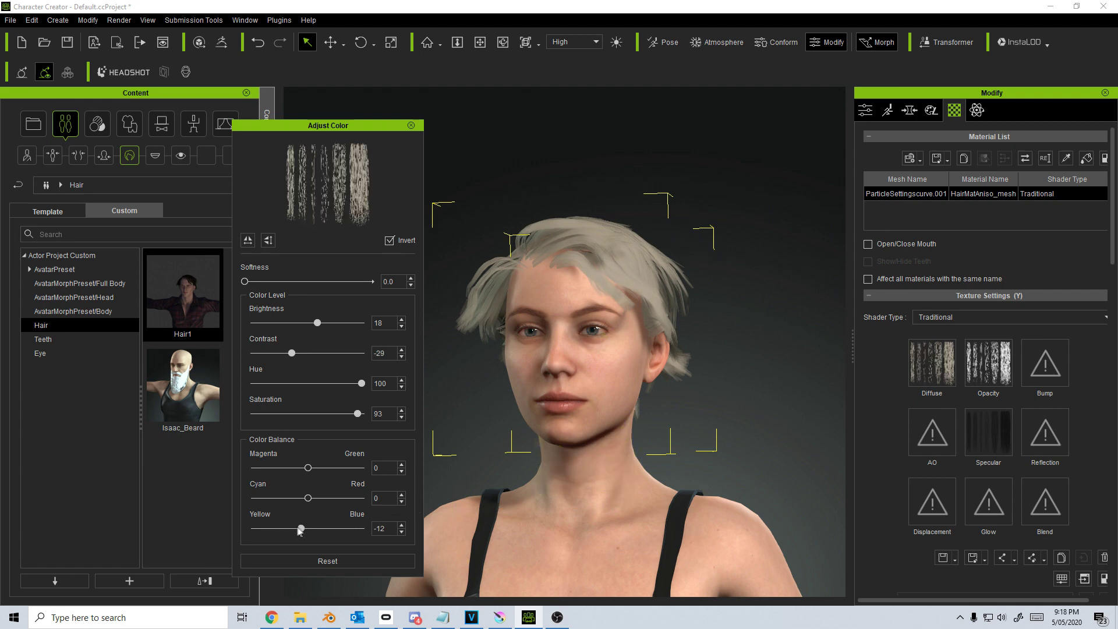
left_click_drag(306, 528, 321, 529)
scroll(729, 353, "down", 2)
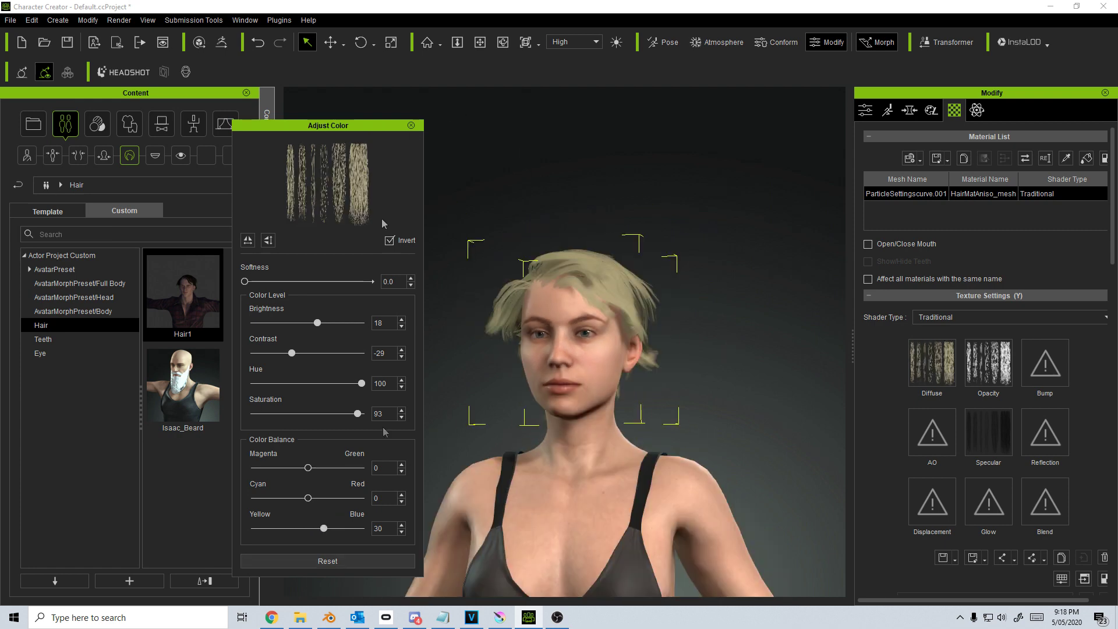
left_click(411, 125)
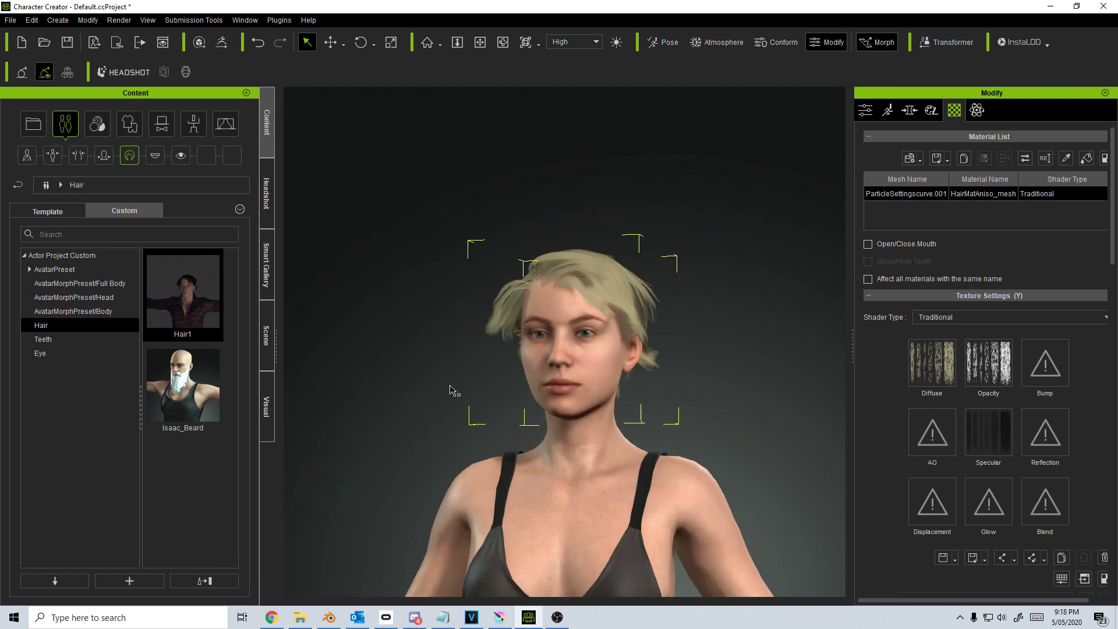